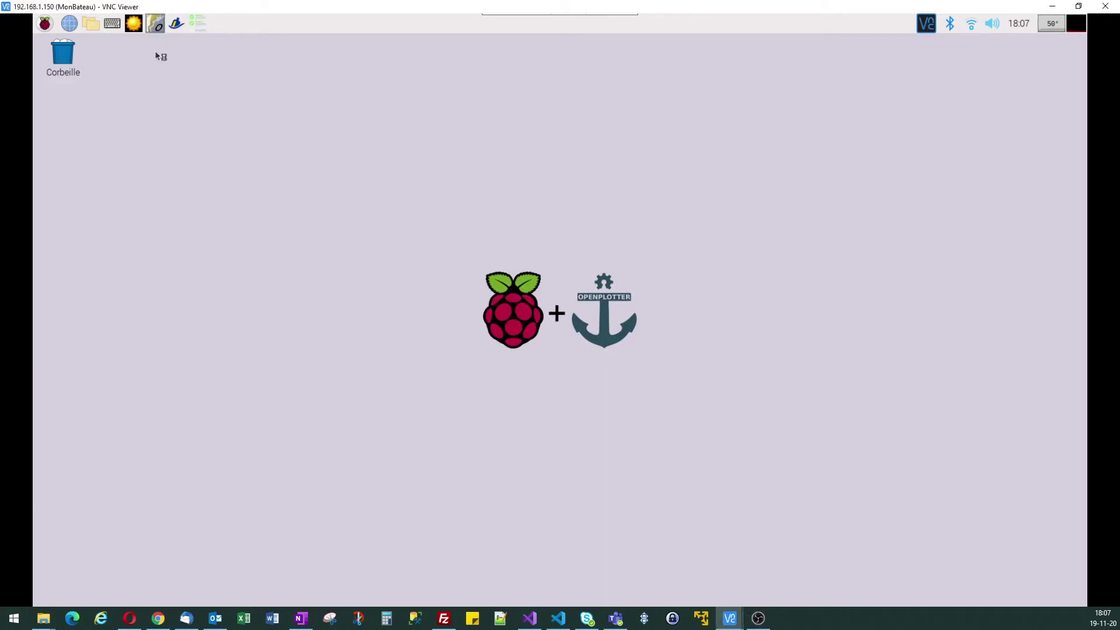
# - Launch OpenCPN and update the Master plugin catalog from the plugin options
pyautogui.click(155, 29)
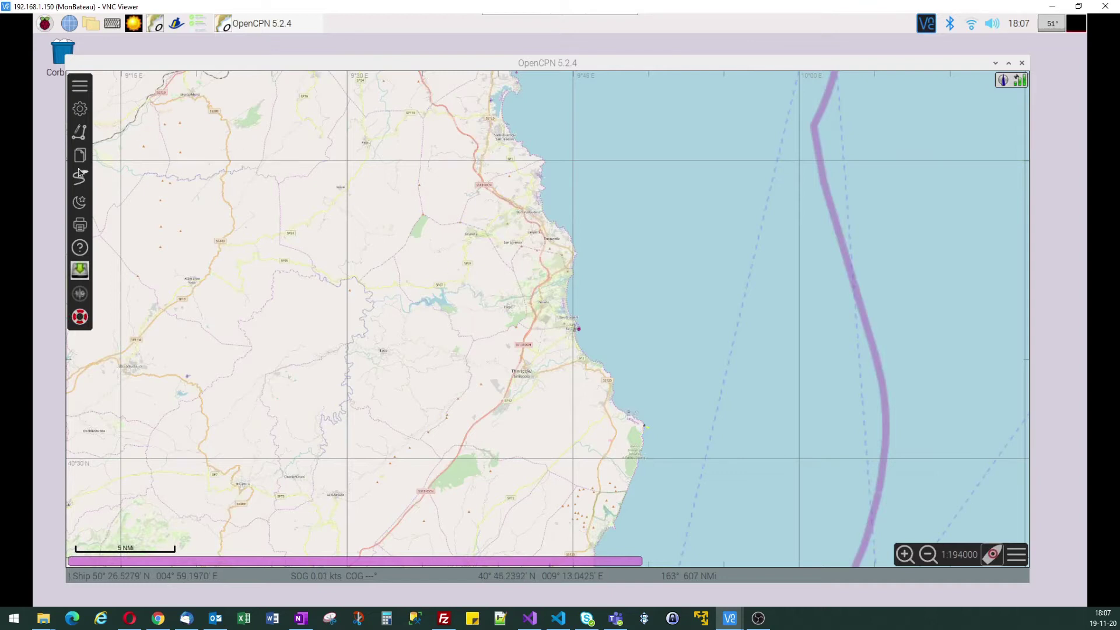
pyautogui.click(80, 111)
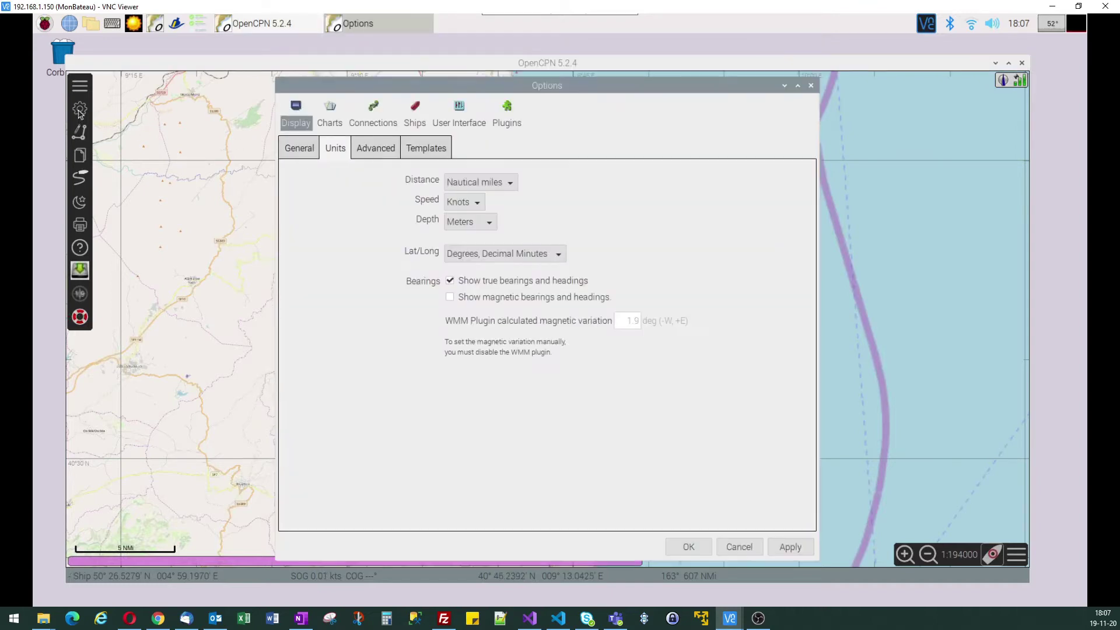
pyautogui.click(504, 119)
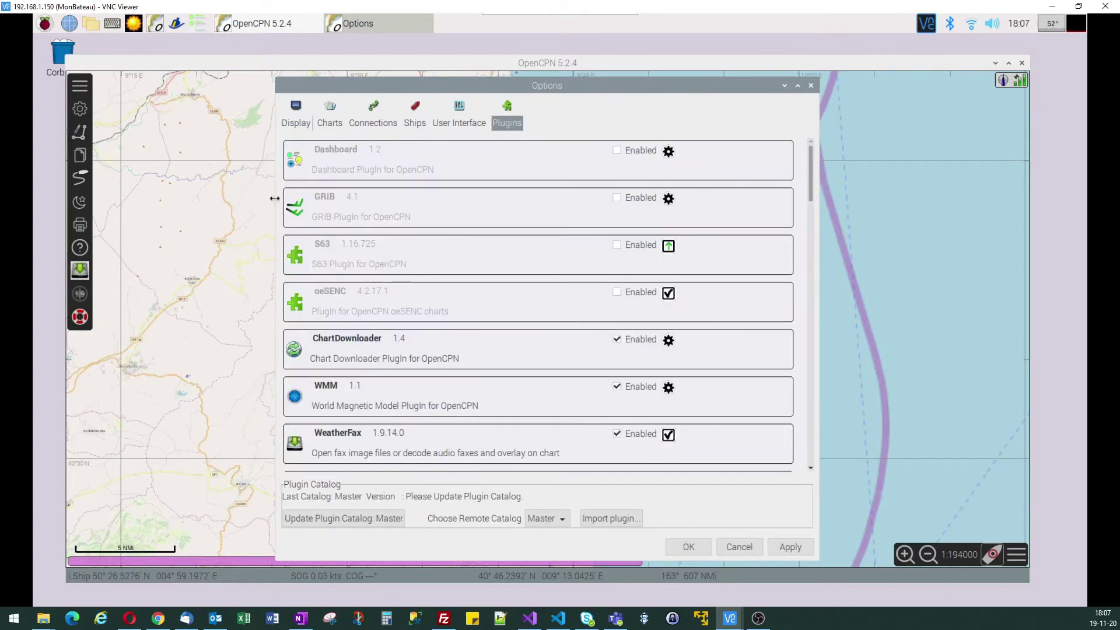
pyautogui.click(343, 519)
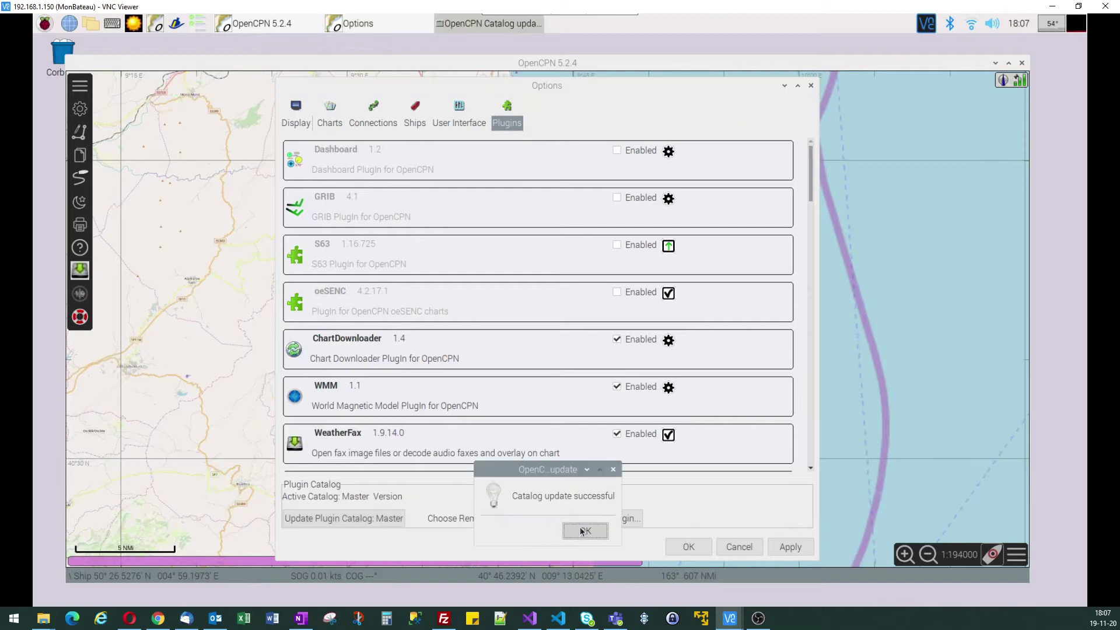
pyautogui.click(583, 531)
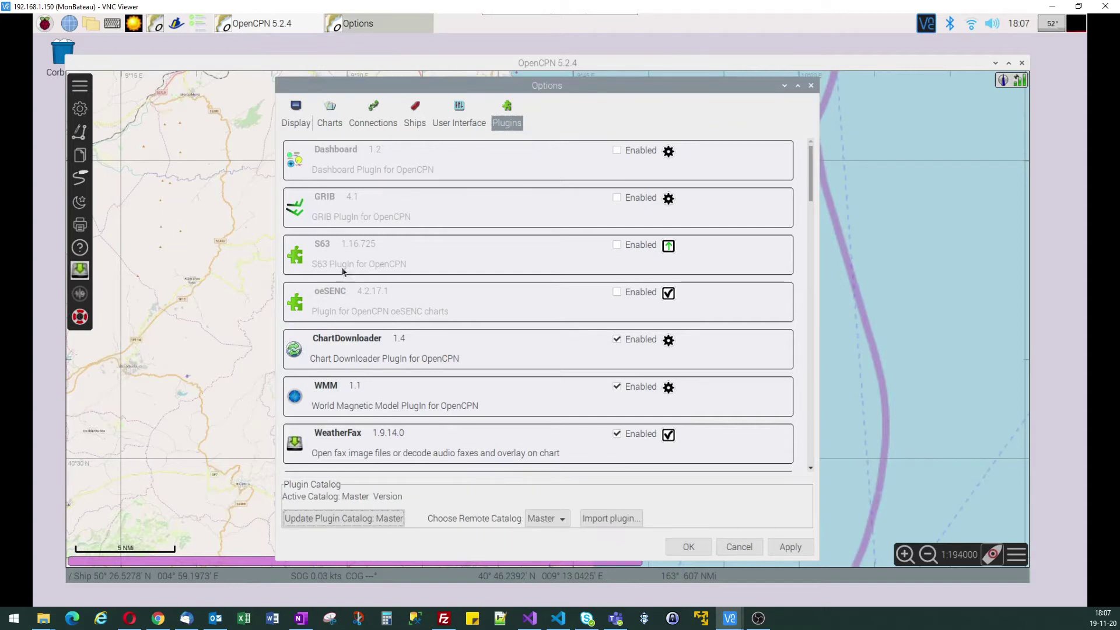
# - Look at the WeatherRouting plugin's installation details, and close them without installing it
pyautogui.scroll(-3, 402, 373)
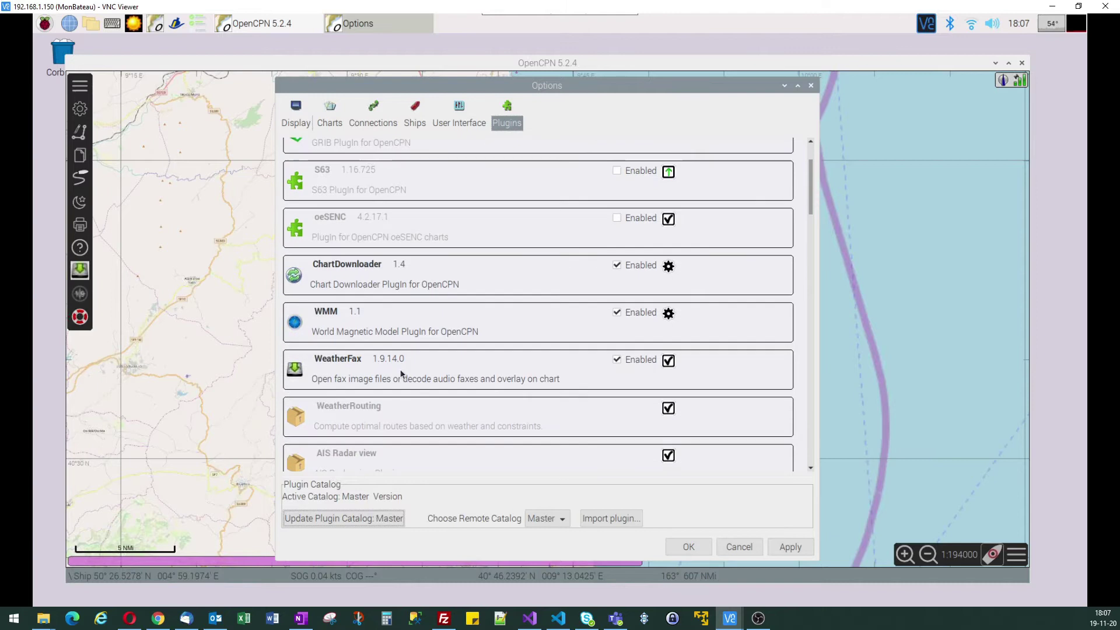
pyautogui.click(358, 398)
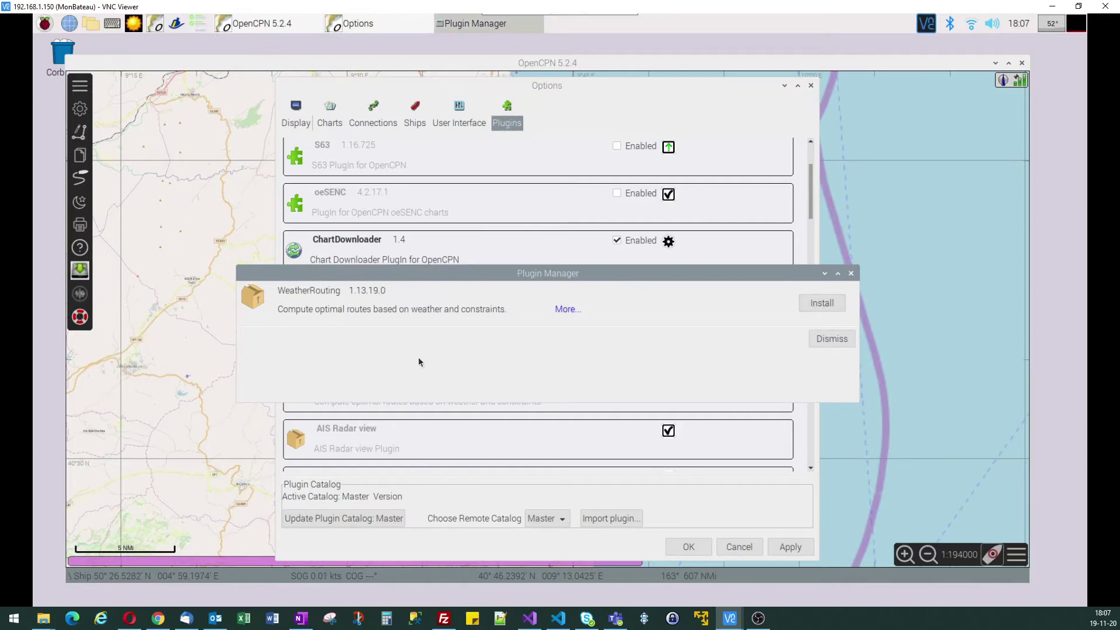
pyautogui.click(852, 275)
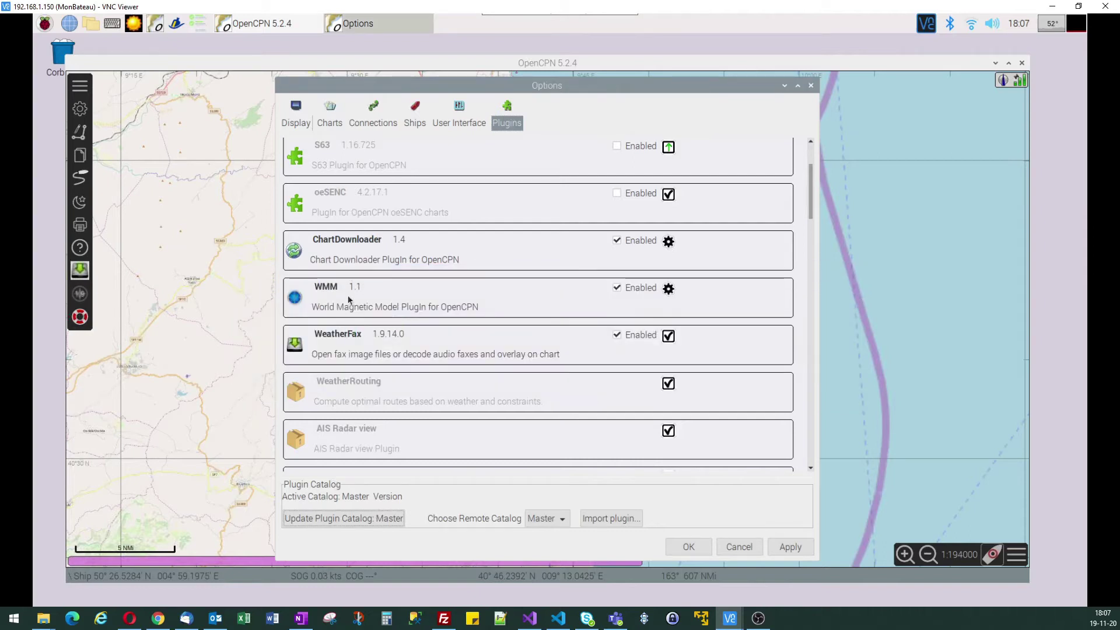
# - Enable the GRIB plugin, set its preferences to Load the Last Opened File and Local Time, and save the options
pyautogui.scroll(3, 348, 299)
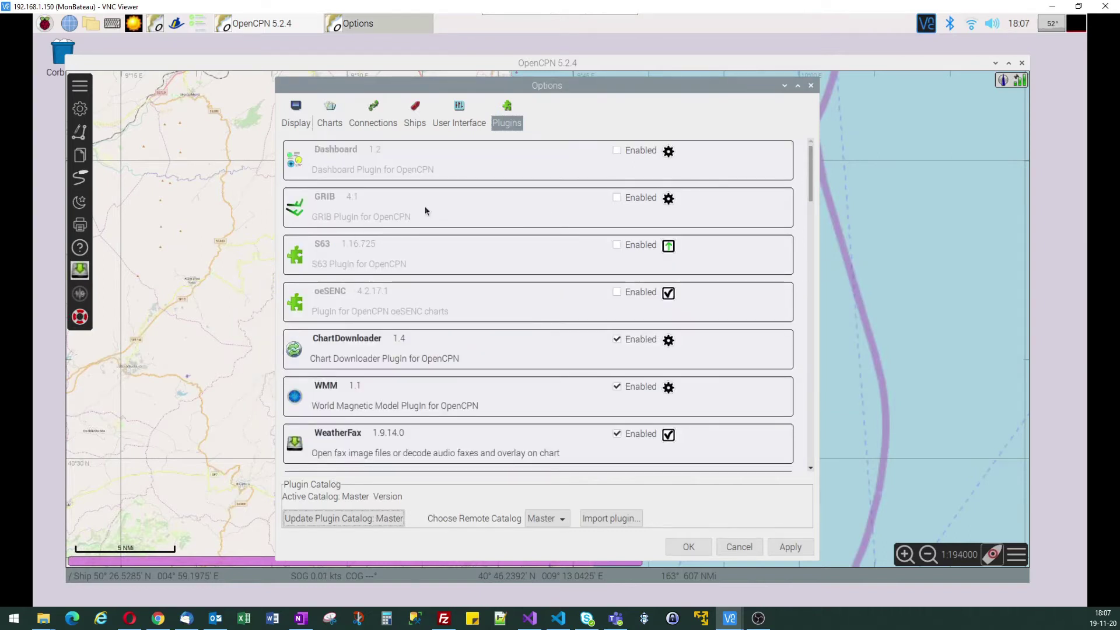
pyautogui.click(617, 199)
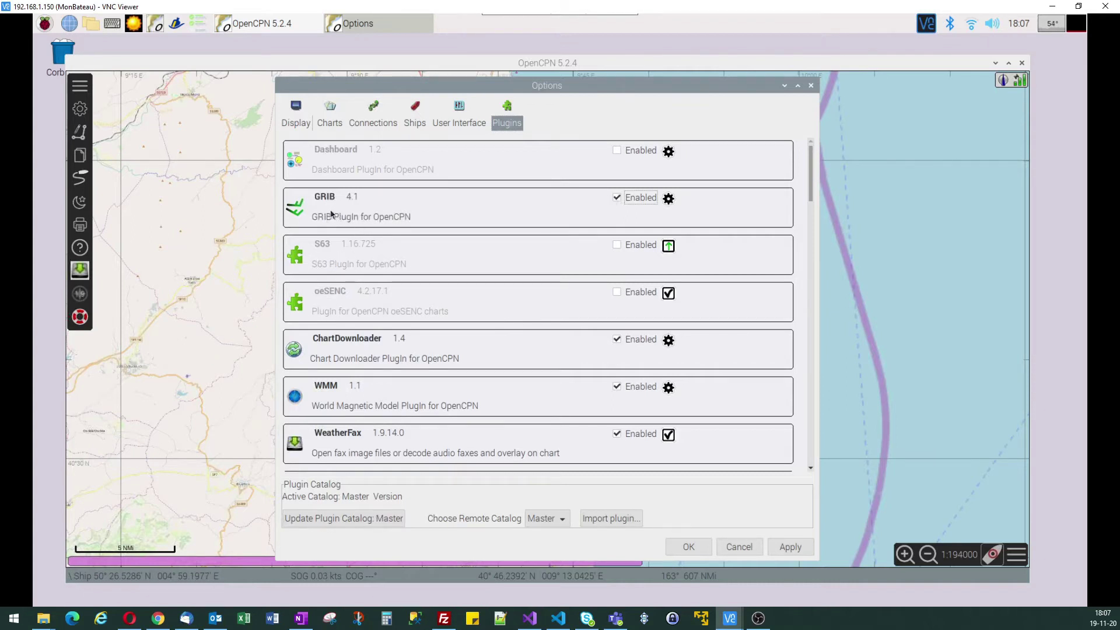
pyautogui.click(358, 209)
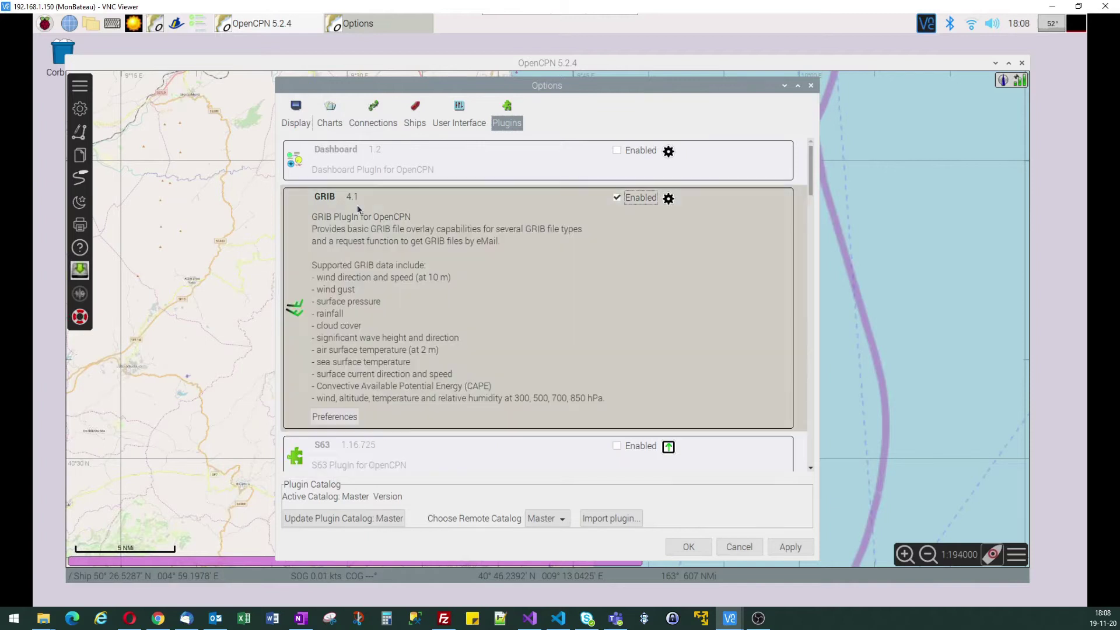
pyautogui.click(339, 417)
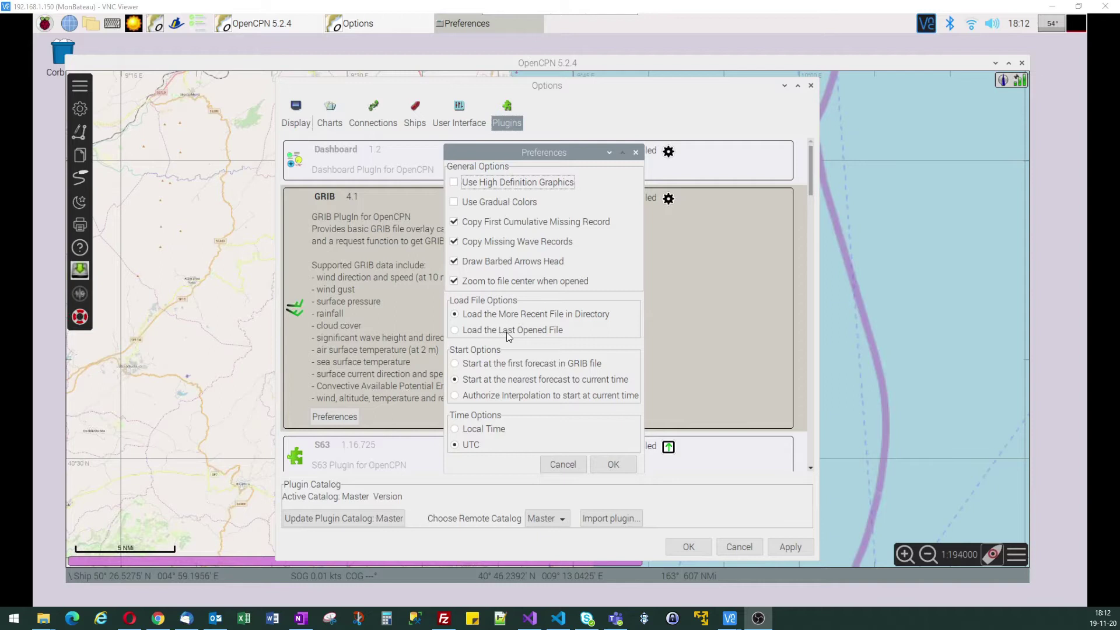
pyautogui.click(456, 331)
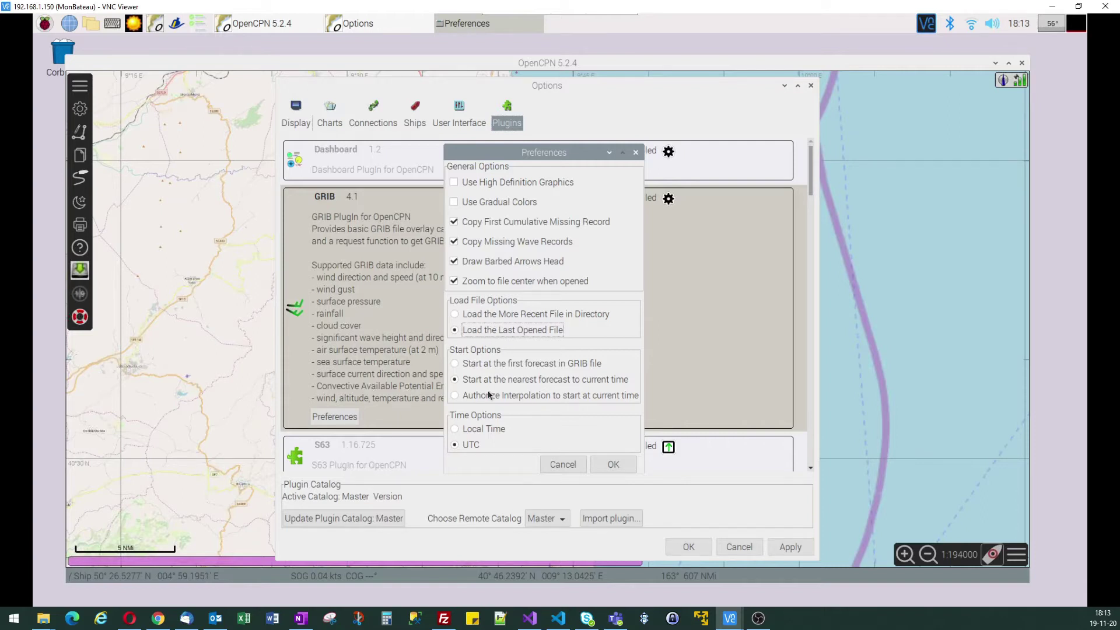
pyautogui.click(456, 430)
pyautogui.click(612, 465)
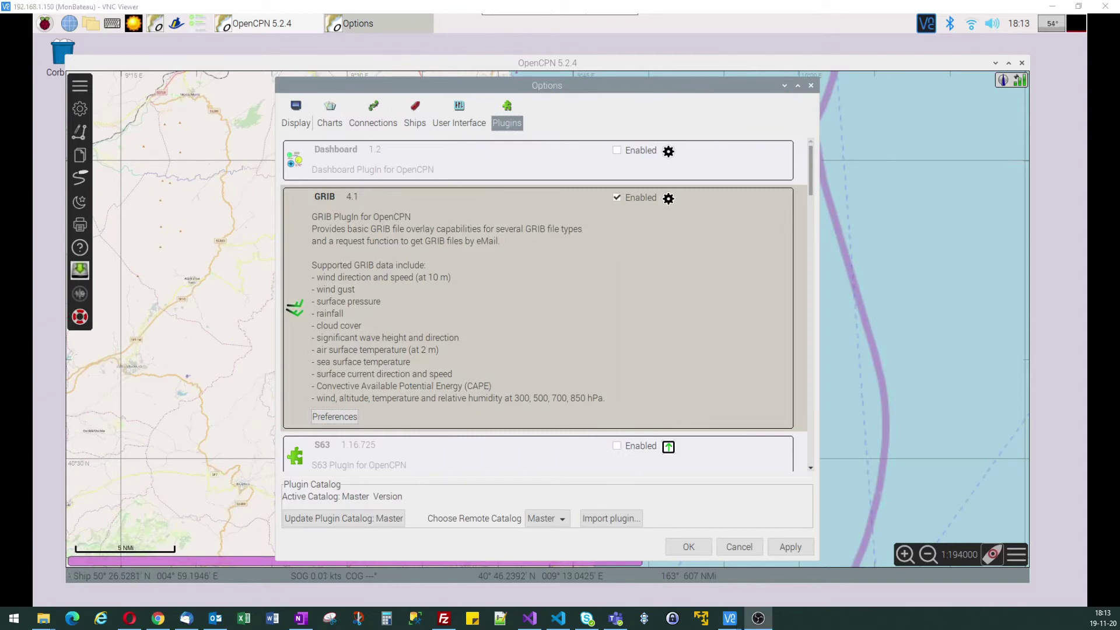
pyautogui.click(690, 547)
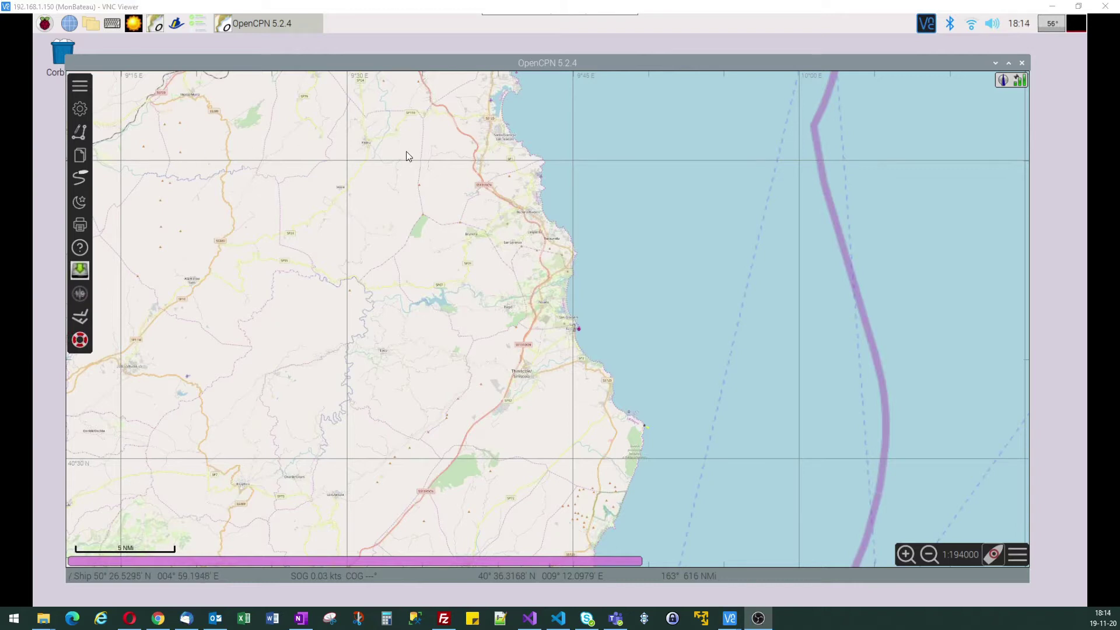
# - Close OpenCPN, launch the XyGrib GRIB file viewer and enlarge its window to show the full toolbar
pyautogui.click(1022, 62)
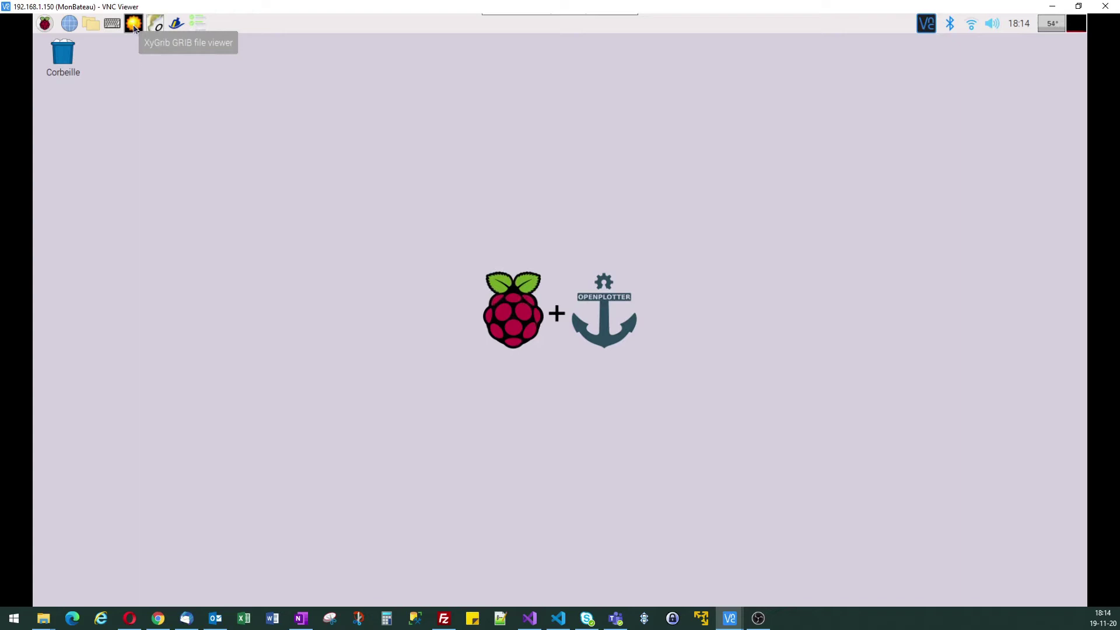
pyautogui.click(134, 28)
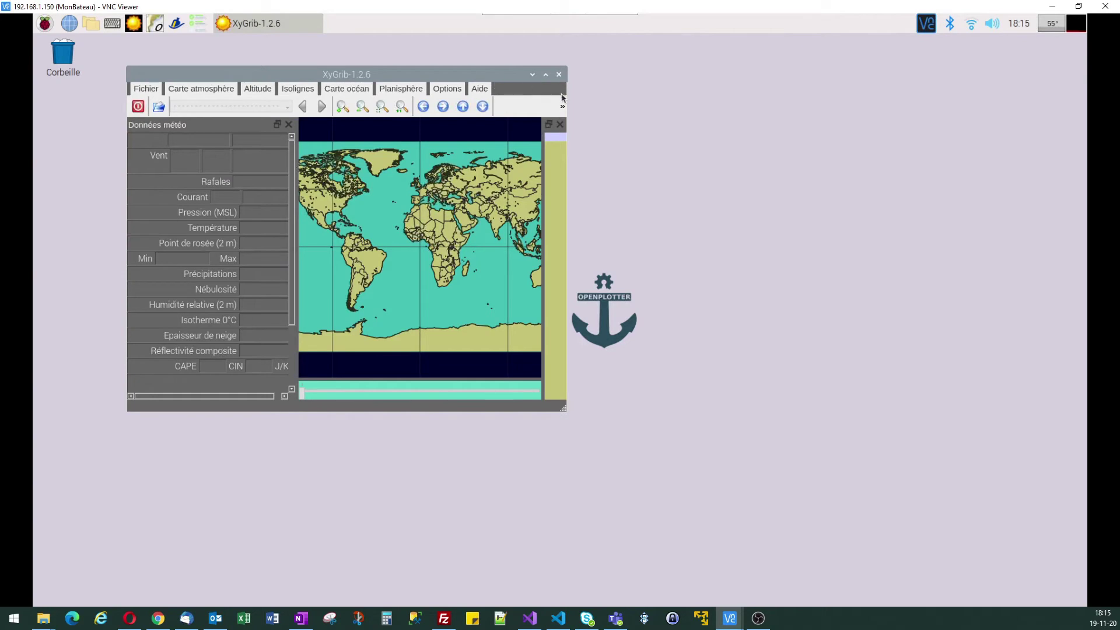
pyautogui.moveTo(564, 411); pyautogui.dragTo(999, 513)
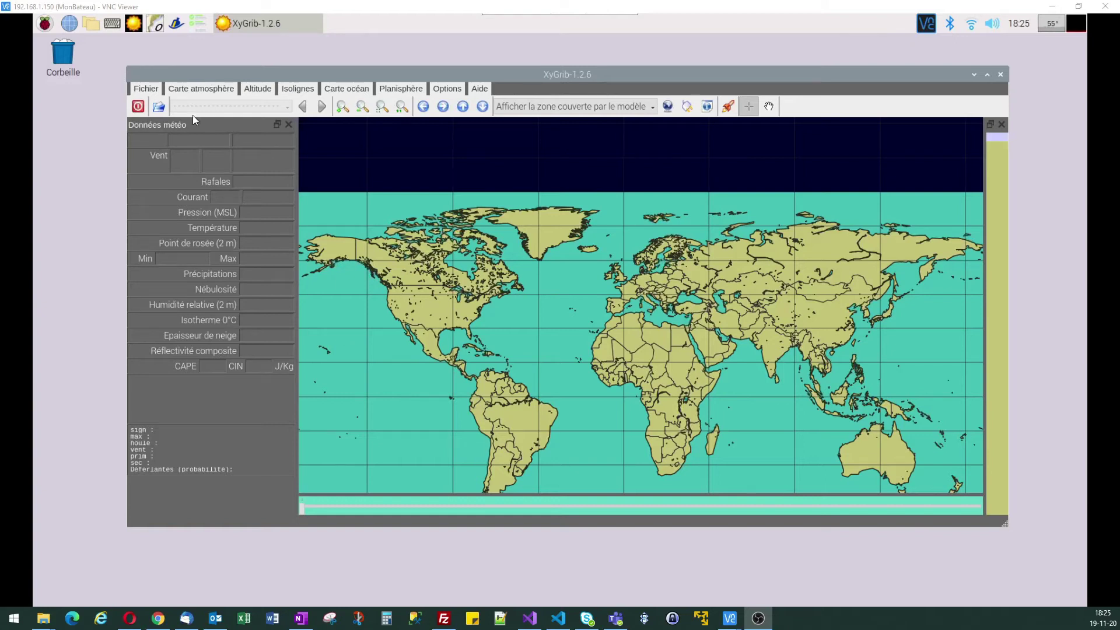
pyautogui.click(45, 25)
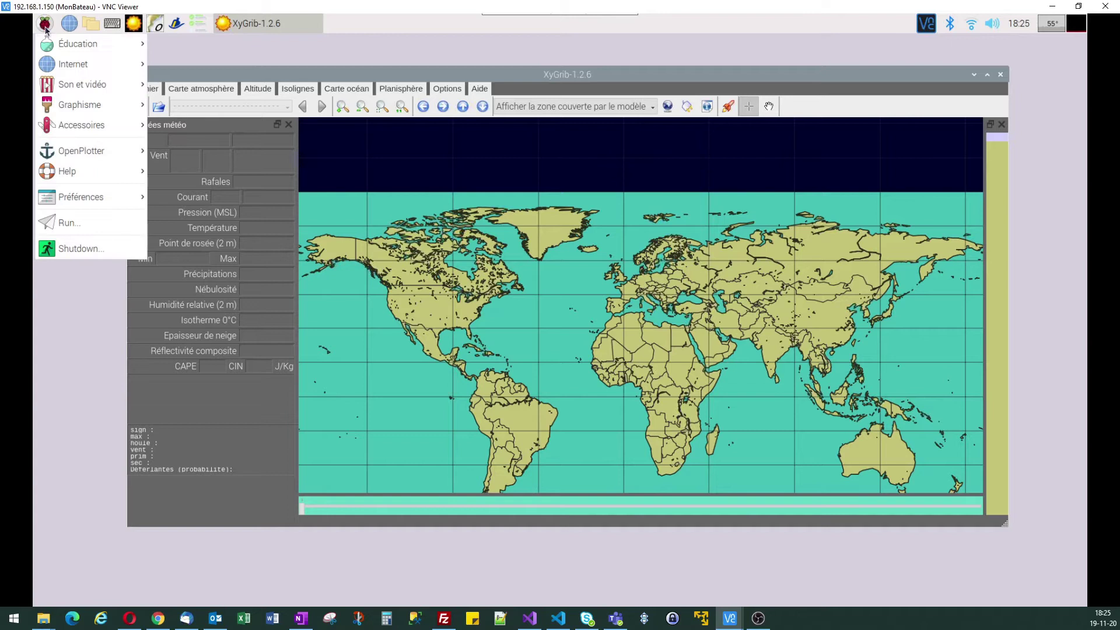
pyautogui.moveTo(75, 154)
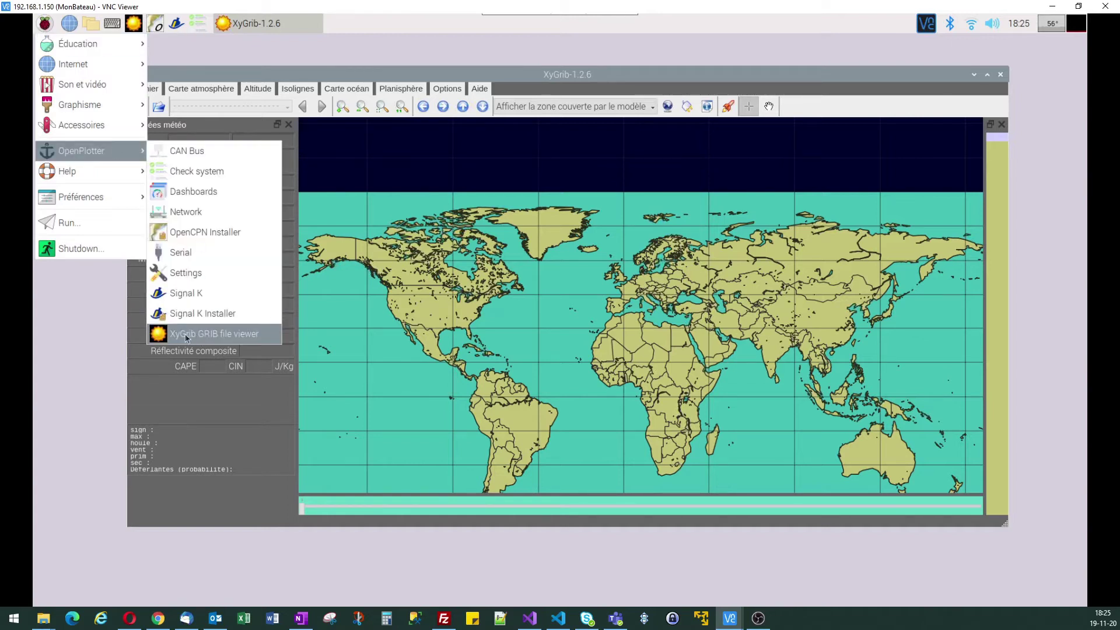
pyautogui.click(86, 336)
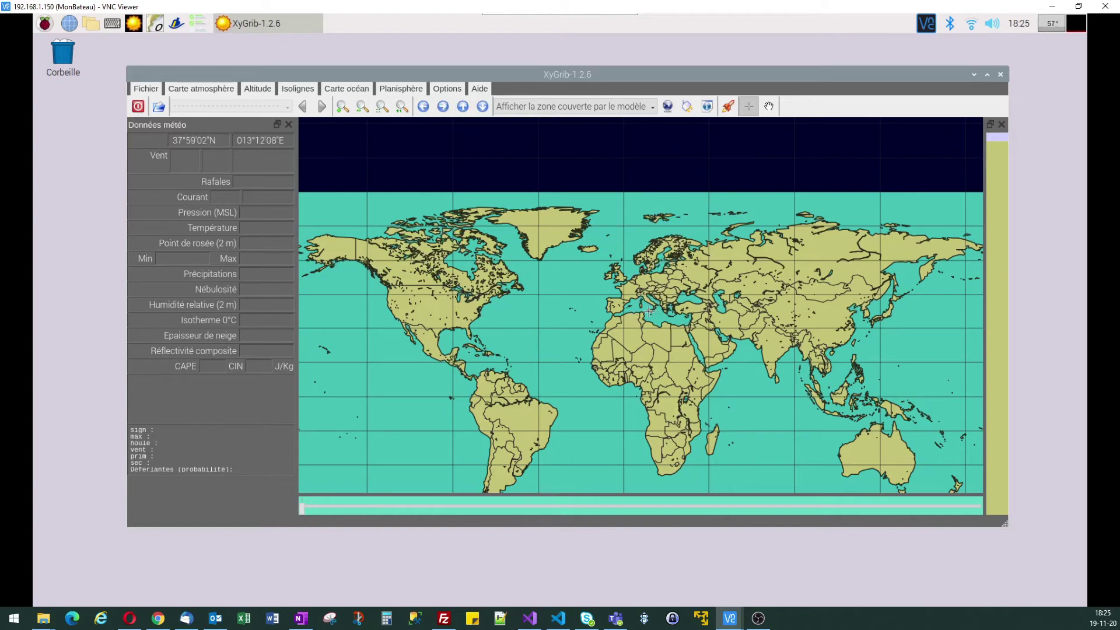
# - Try a rectangular map selection over Europe and the Mediterranean, about 59°N 22°W to 29°N 32°E, and clear it
pyautogui.scroll(1, 648, 310)
pyautogui.scroll(1, 649, 309)
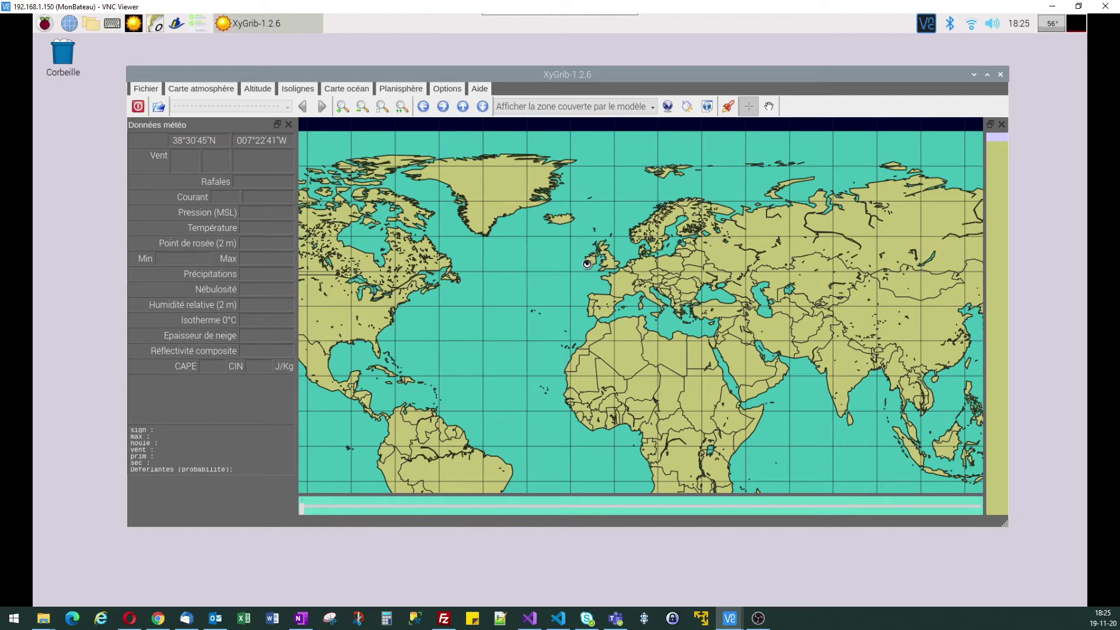
pyautogui.scroll(1, 588, 264)
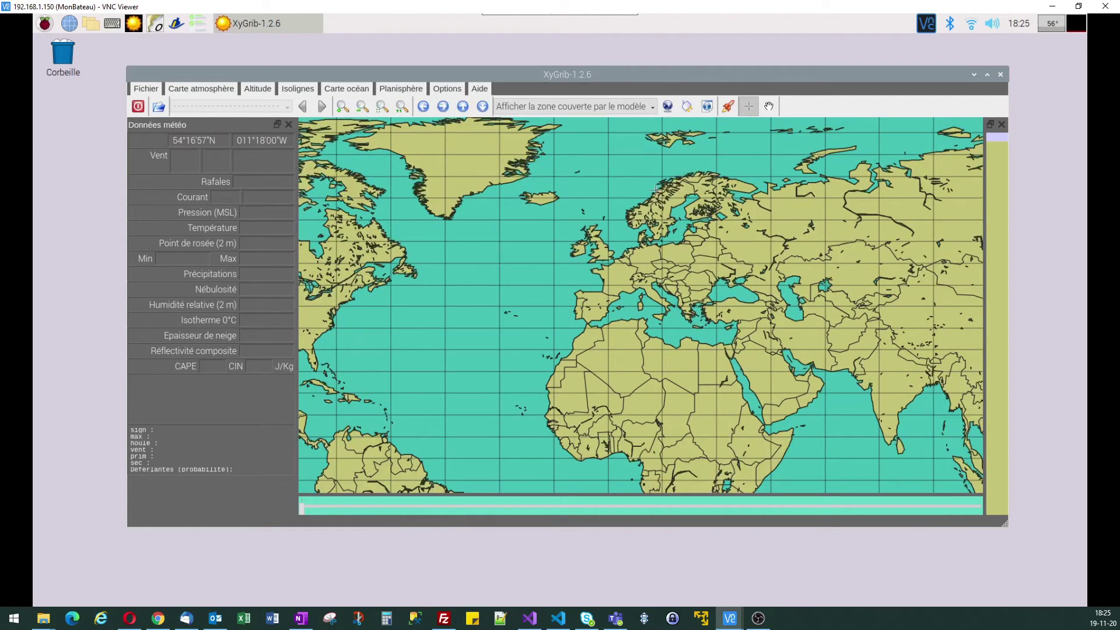
pyautogui.click(751, 114)
pyautogui.moveTo(578, 321); pyautogui.dragTo(725, 354)
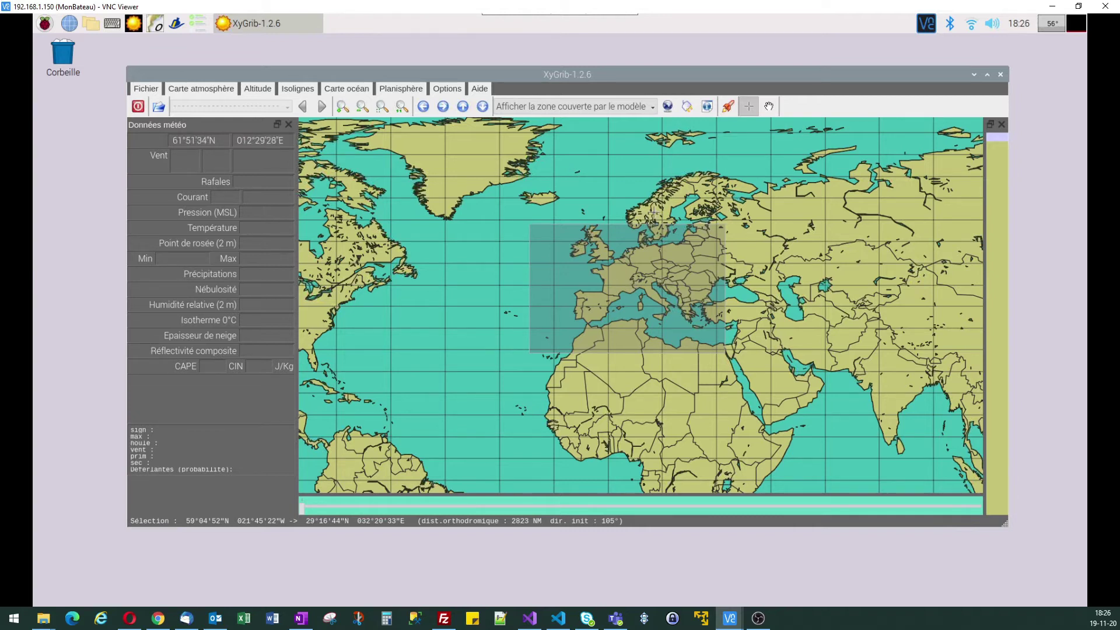
pyautogui.click(674, 198)
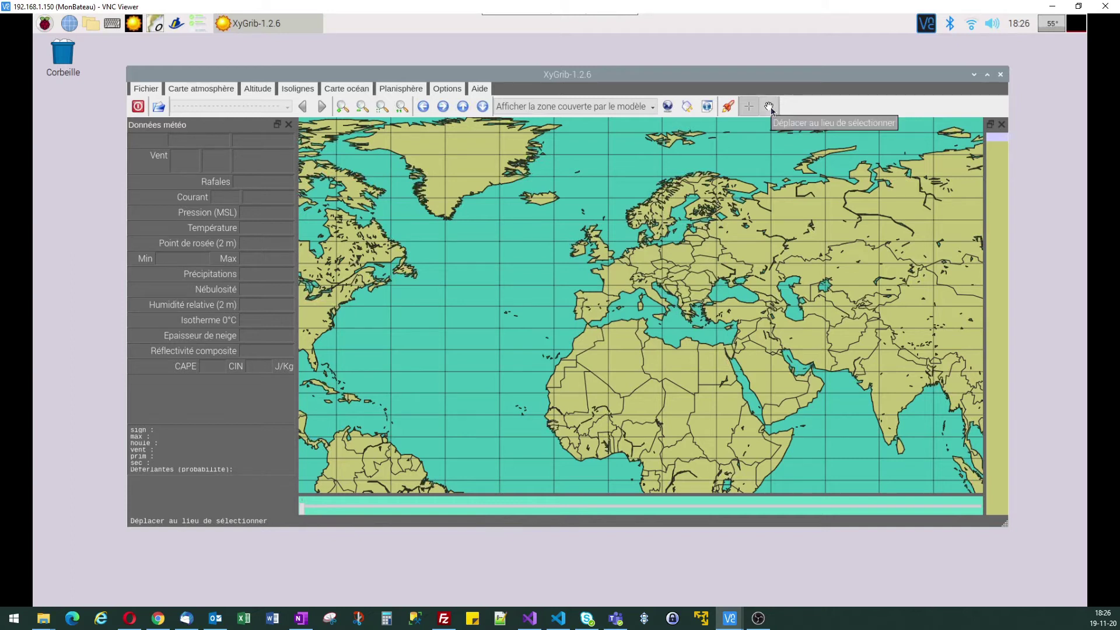
# - Switch the map to moving instead of selecting, and bring Sardinia into close view
pyautogui.click(769, 107)
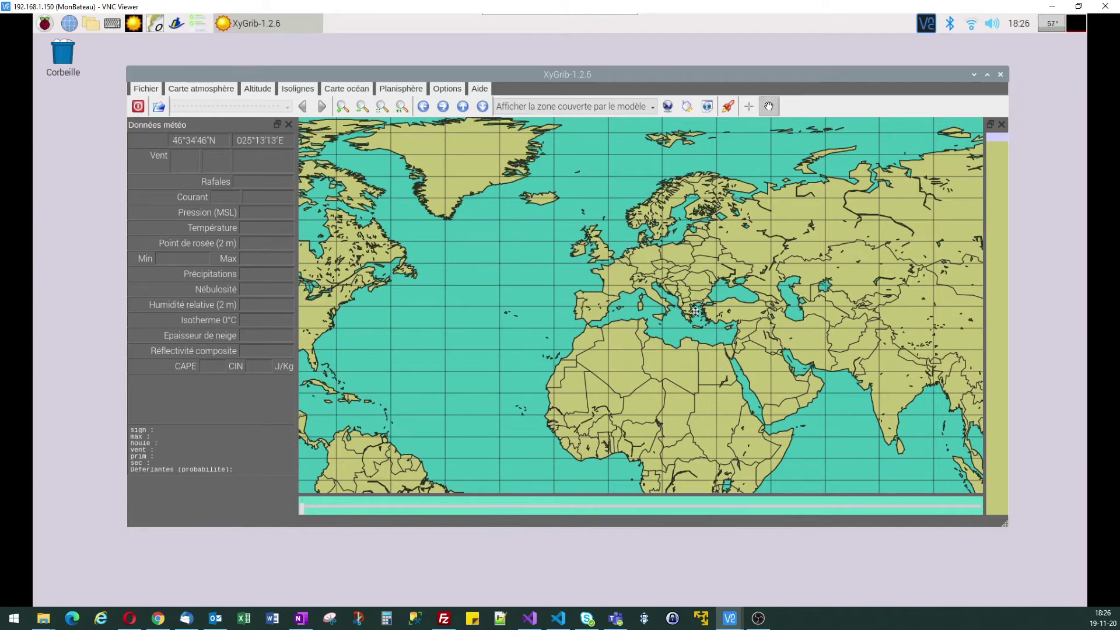
pyautogui.moveTo(646, 309); pyautogui.dragTo(580, 311)
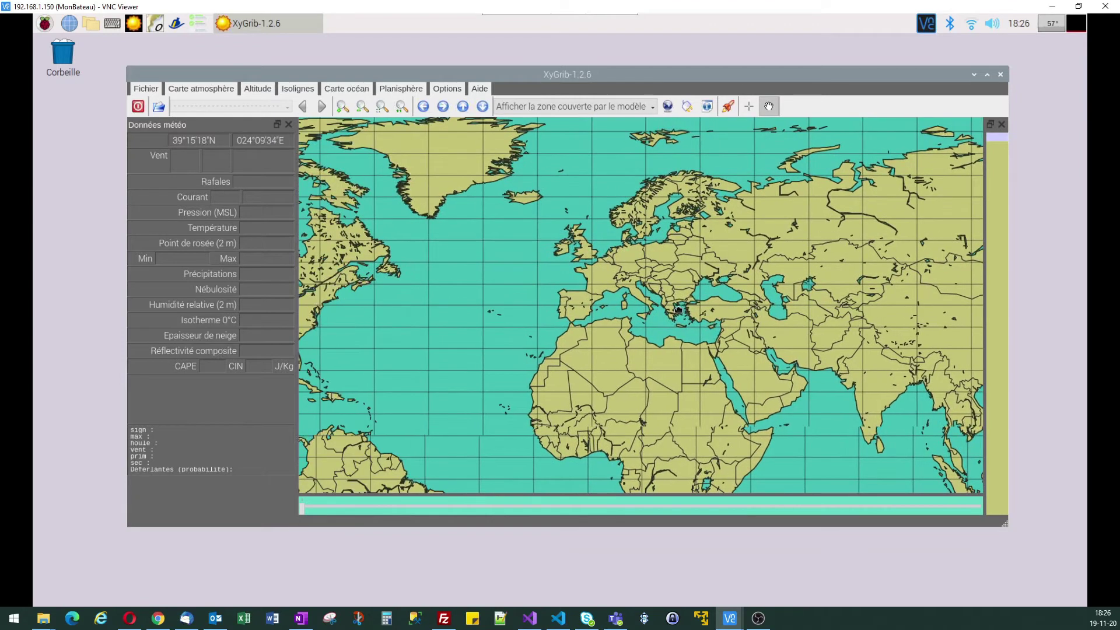
pyautogui.click(670, 306)
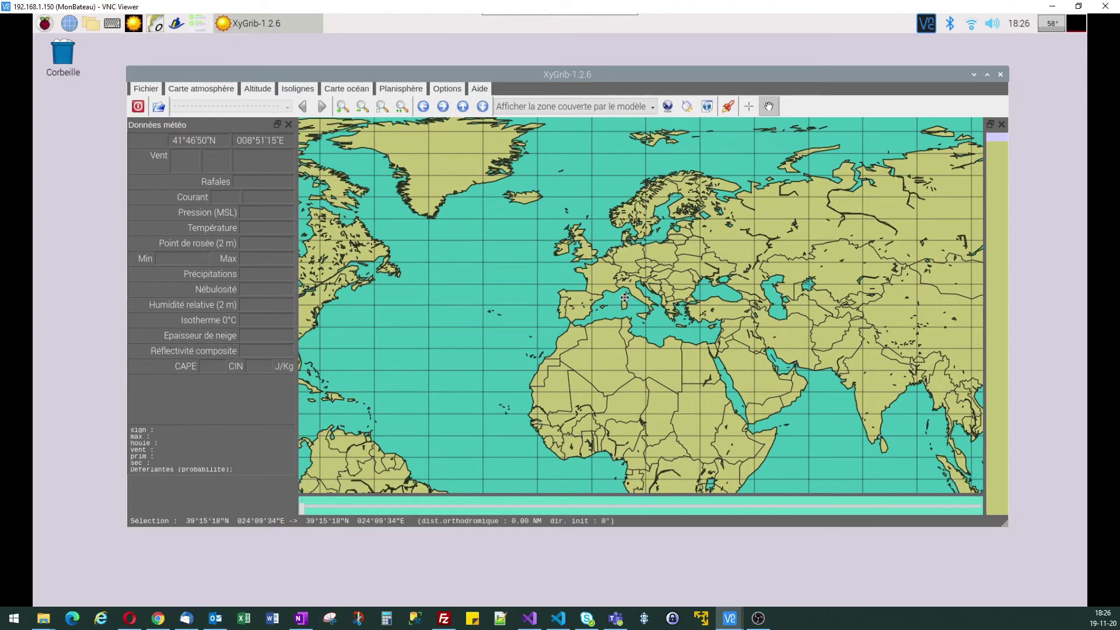
pyautogui.scroll(1, 624, 298)
pyautogui.scroll(1, 621, 295)
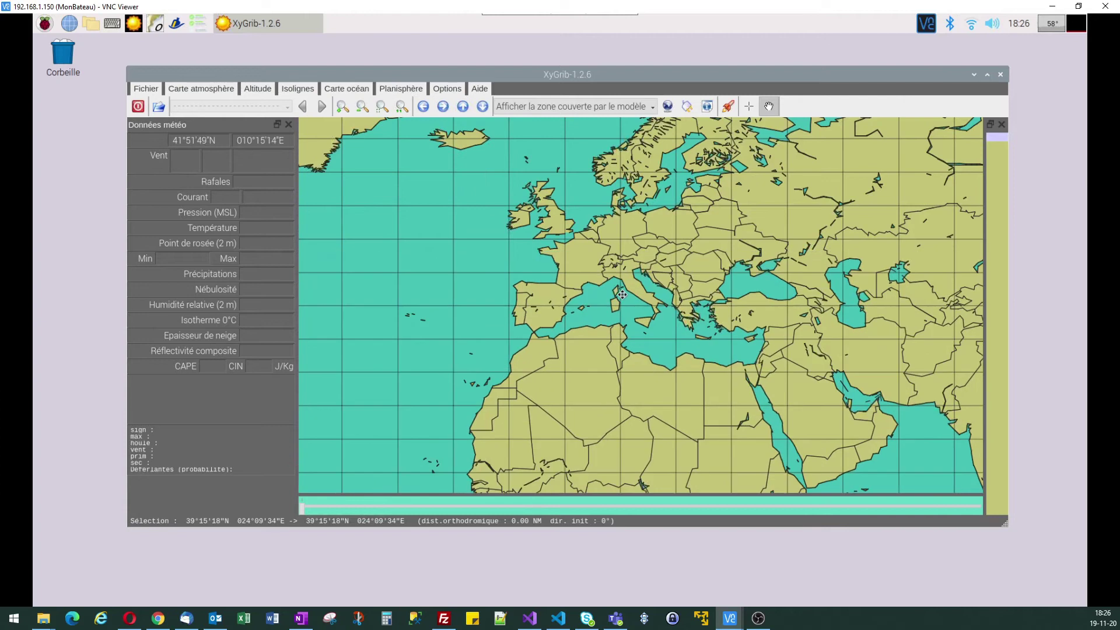
pyautogui.scroll(1, 619, 293)
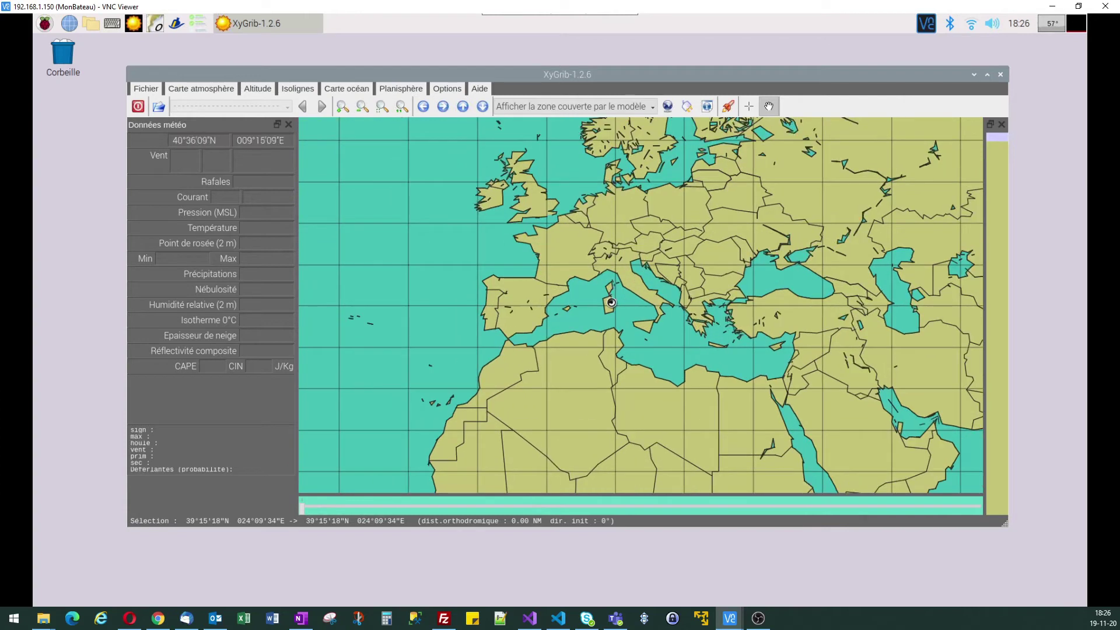
pyautogui.scroll(1, 609, 305)
pyautogui.scroll(1, 603, 304)
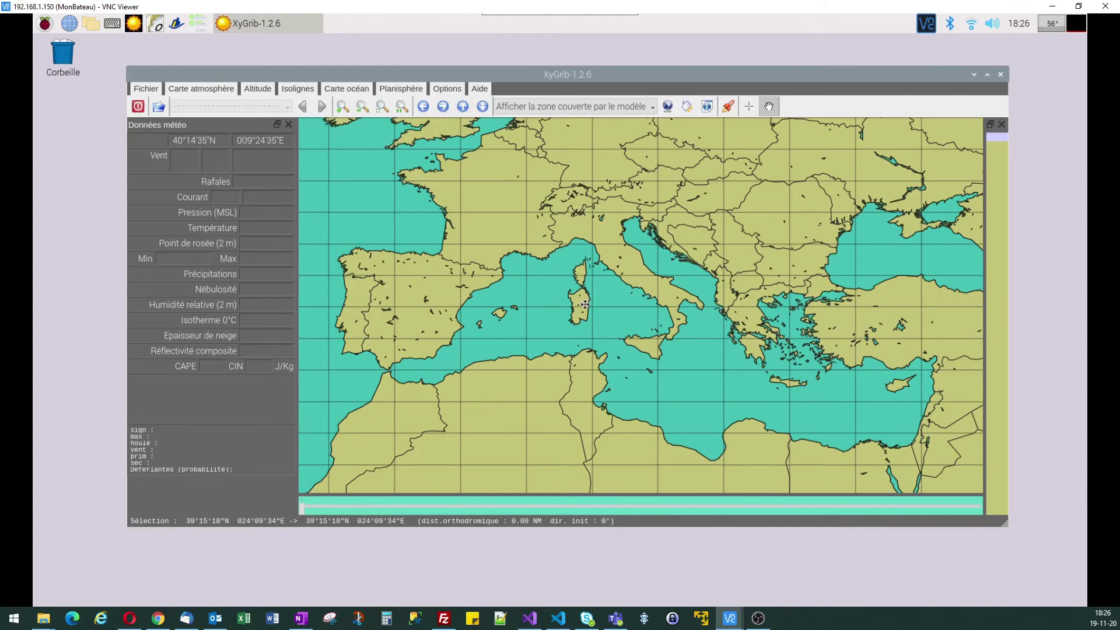
pyautogui.scroll(1, 584, 303)
pyautogui.scroll(1, 572, 303)
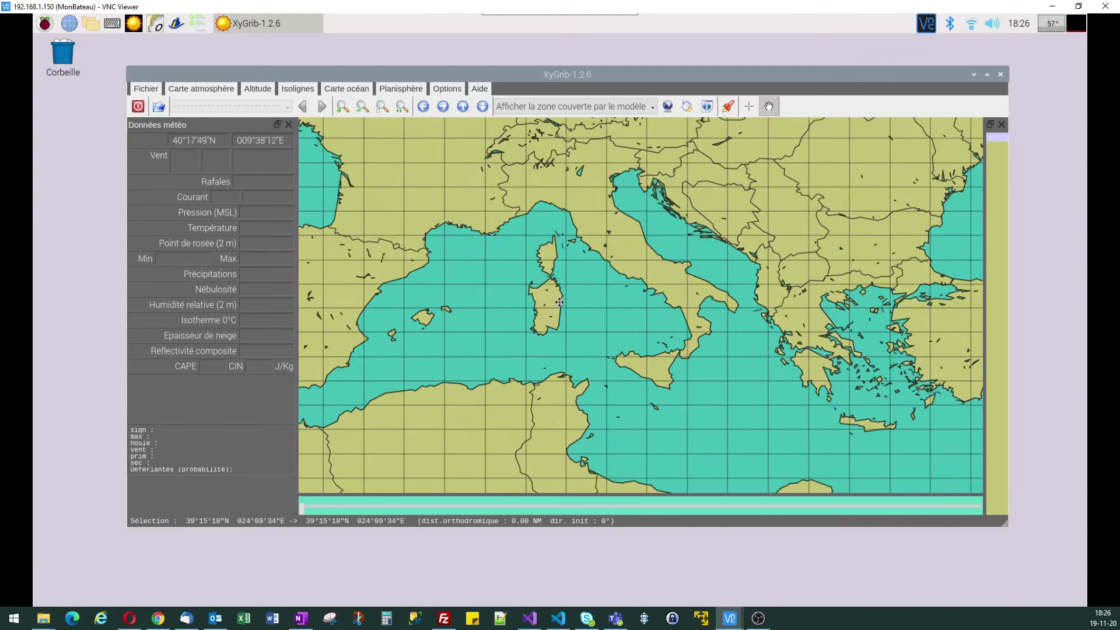
pyautogui.scroll(2, 557, 302)
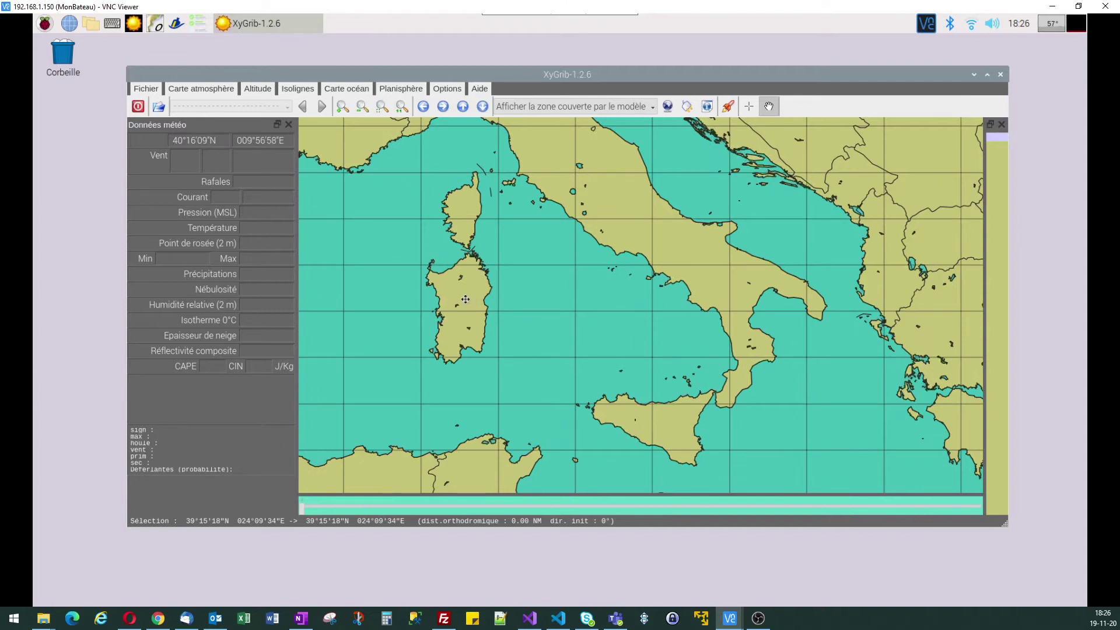
pyautogui.scroll(2, 452, 299)
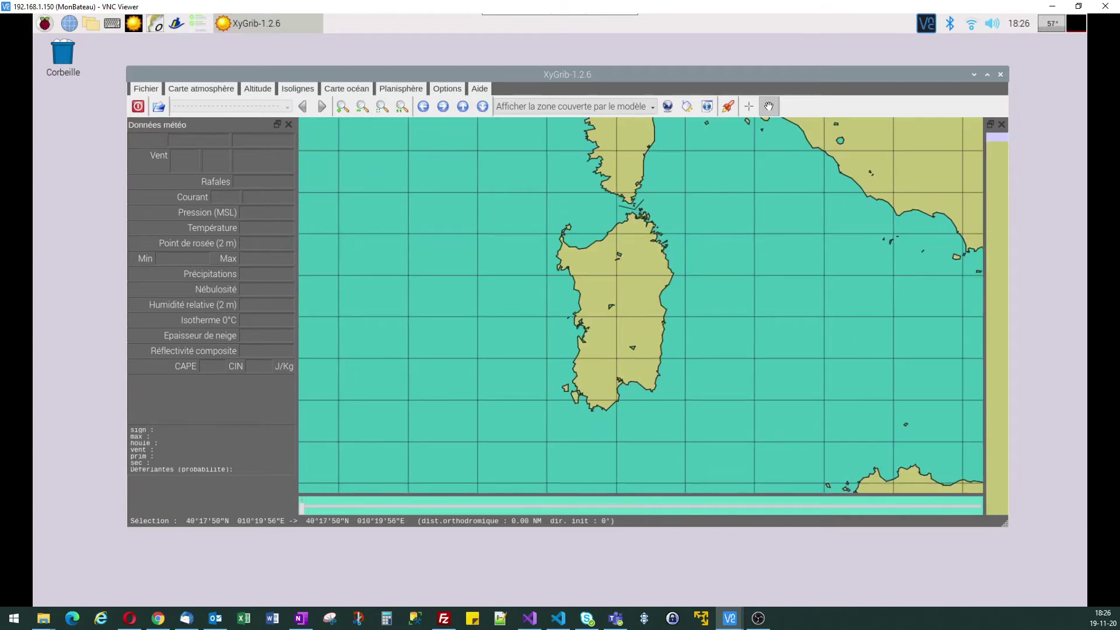
pyautogui.click(758, 618)
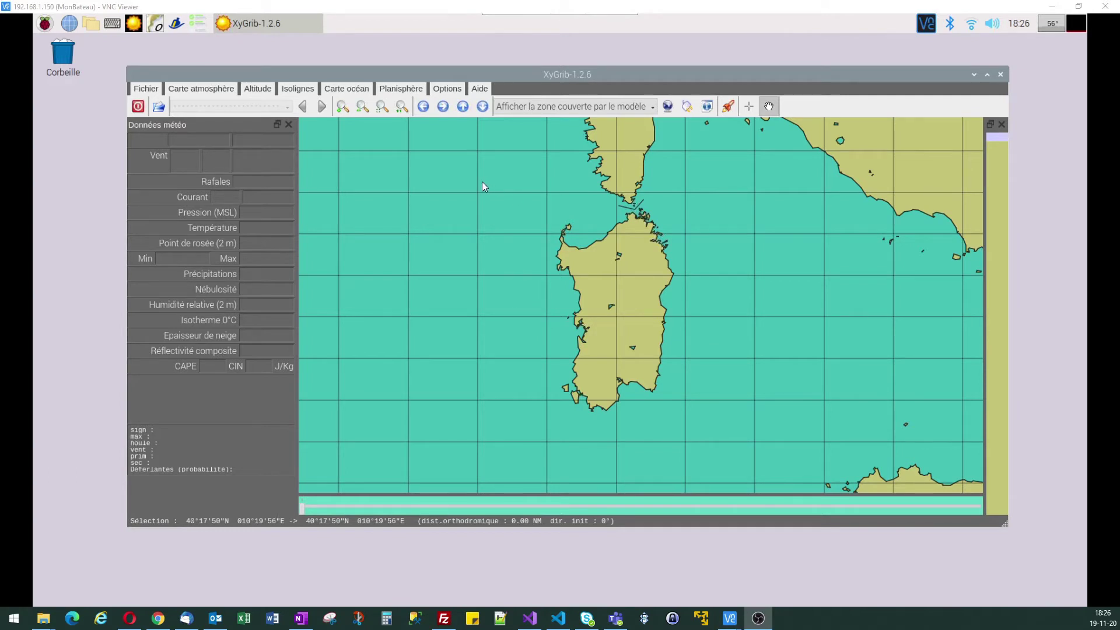
# - Review the available interface languages without switching, and check the measurement units for wind, current, temperature, distances and time
pyautogui.click(448, 90)
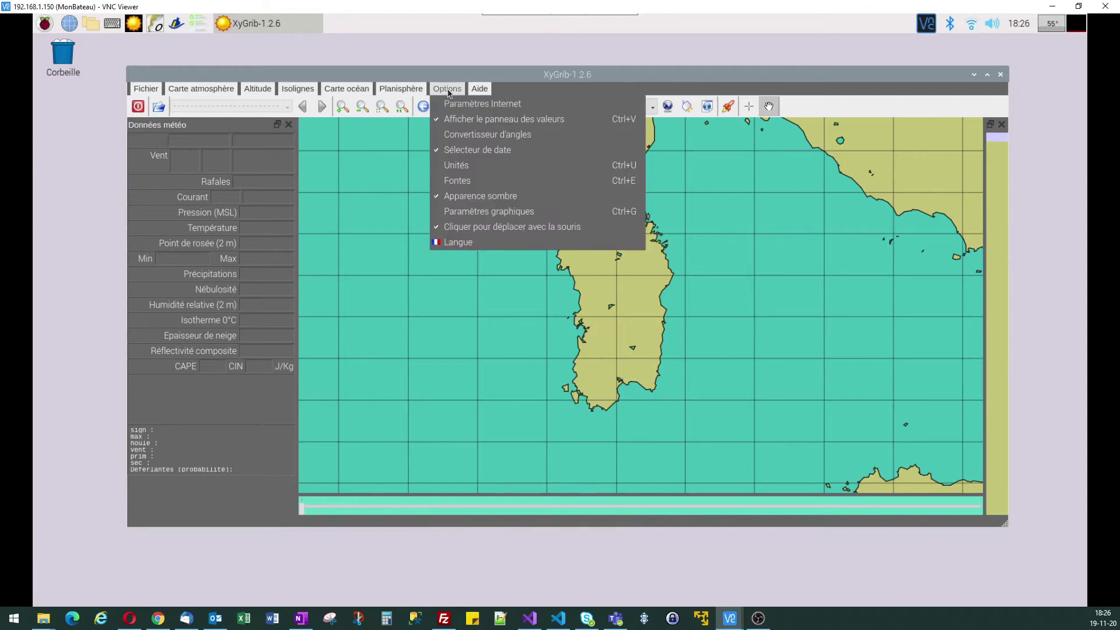
pyautogui.click(462, 244)
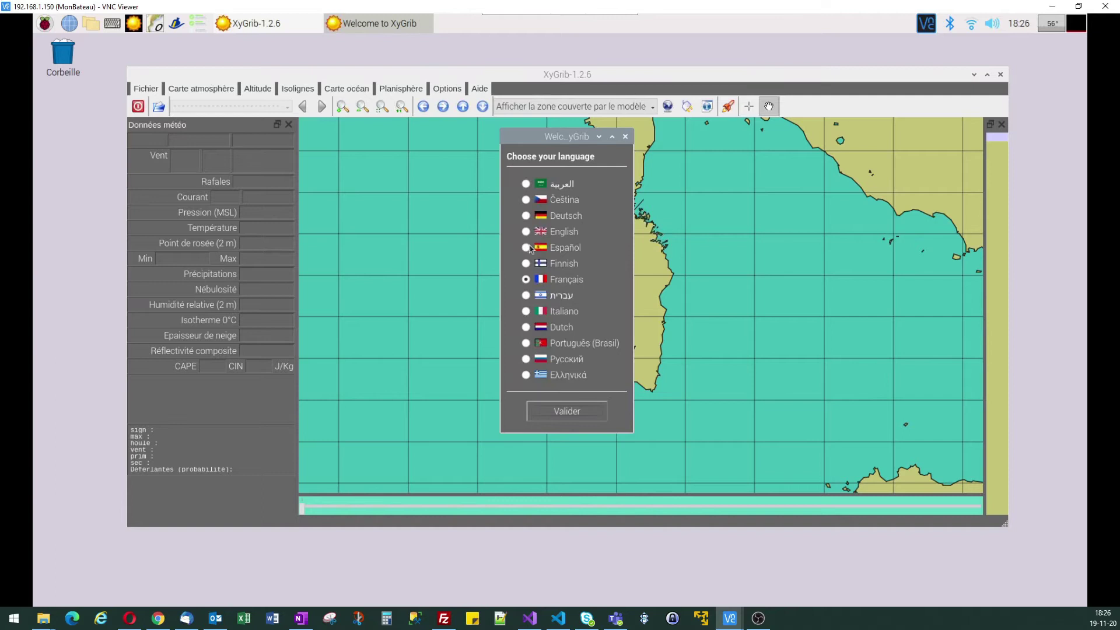
pyautogui.click(626, 137)
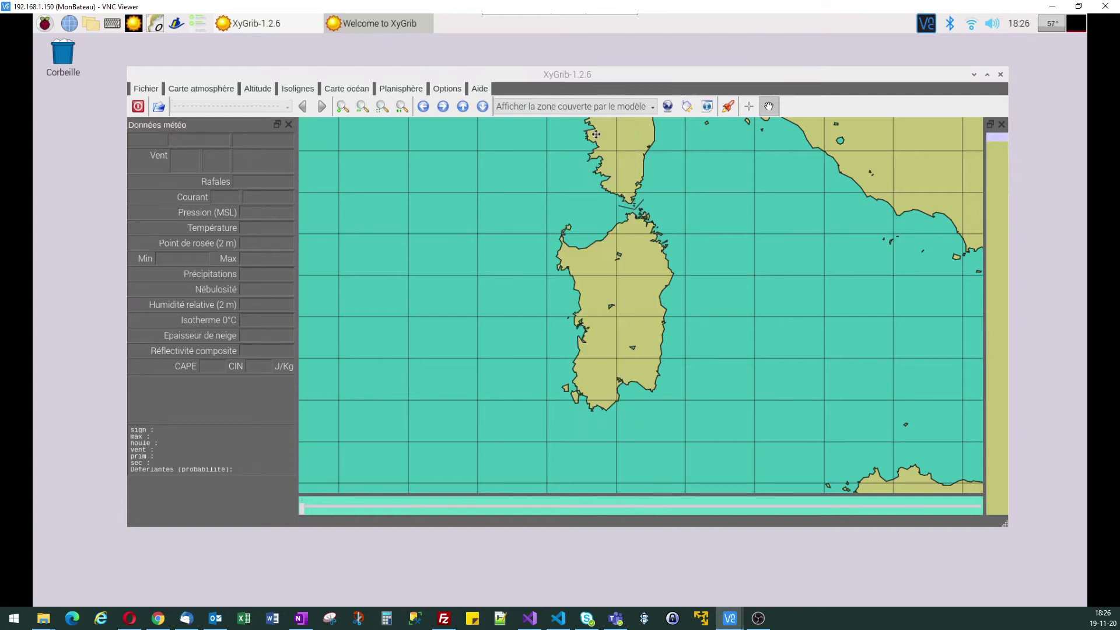
pyautogui.click(445, 91)
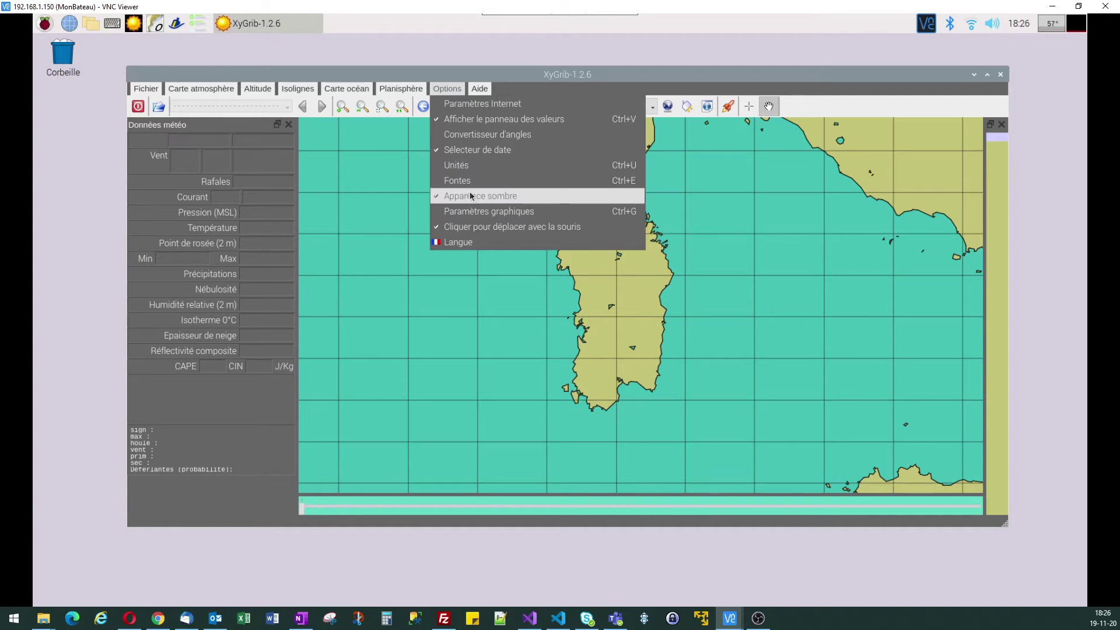
pyautogui.click(458, 169)
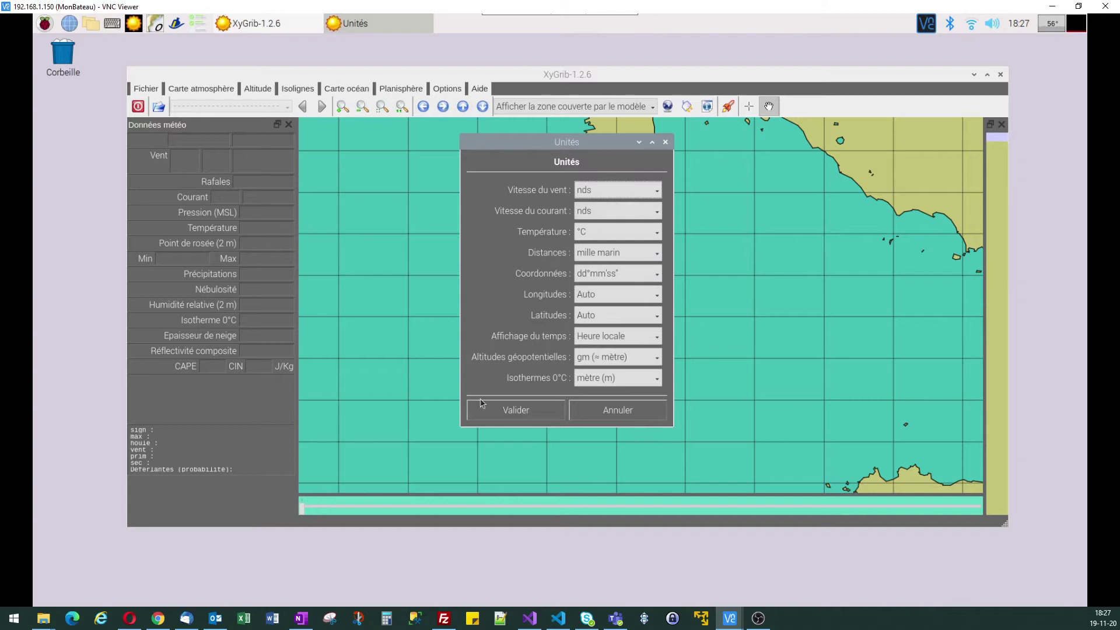
pyautogui.click(508, 413)
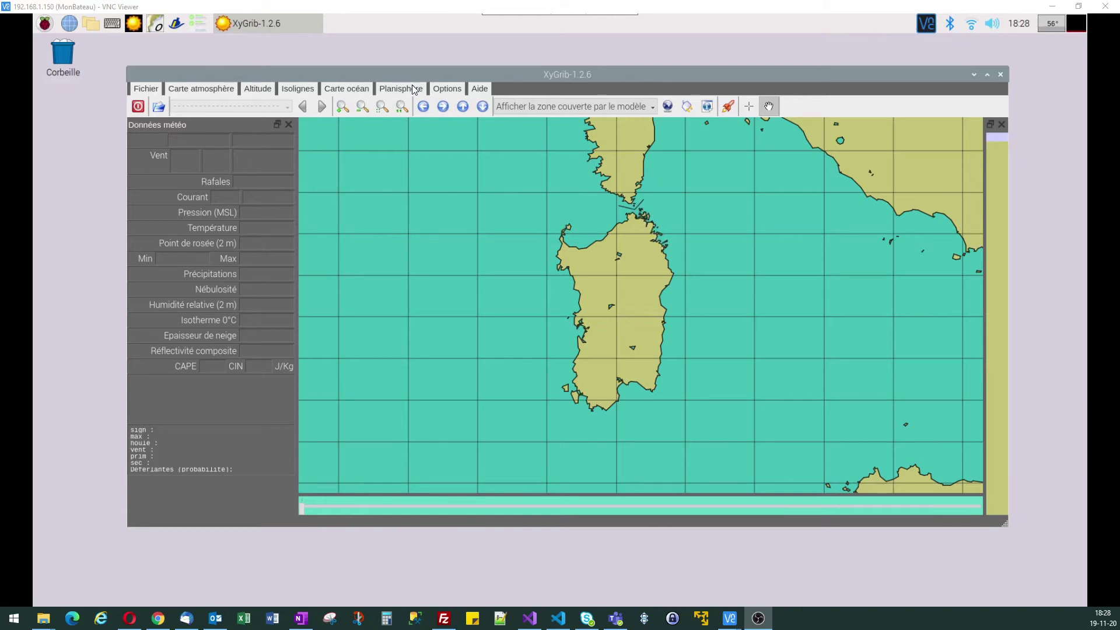
# - Set the map projection to Mercator
pyautogui.click(412, 89)
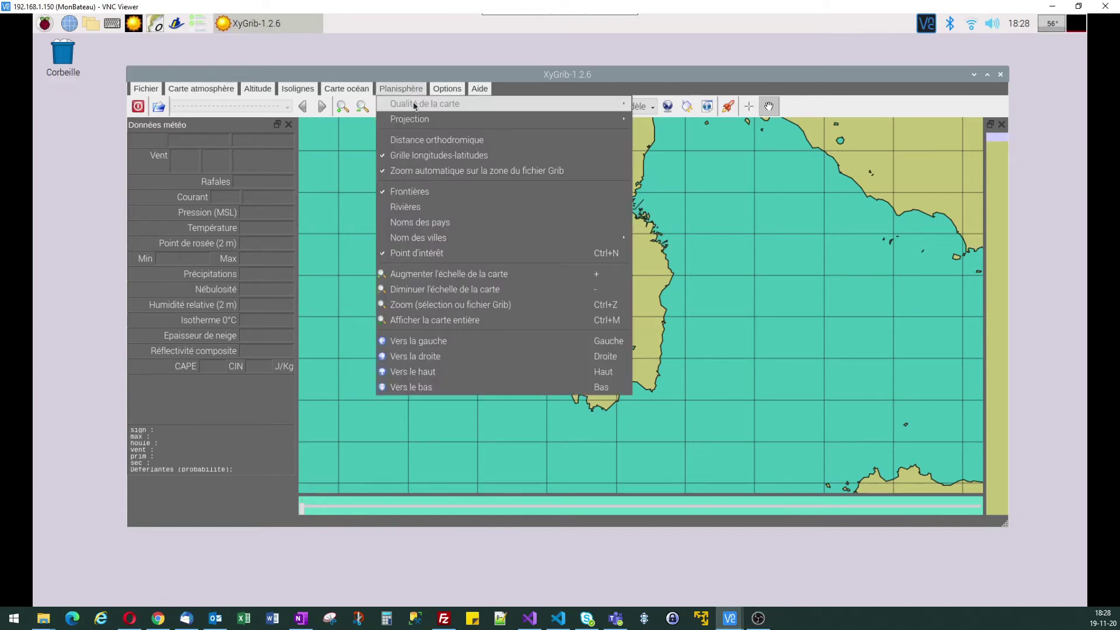
pyautogui.moveTo(415, 106)
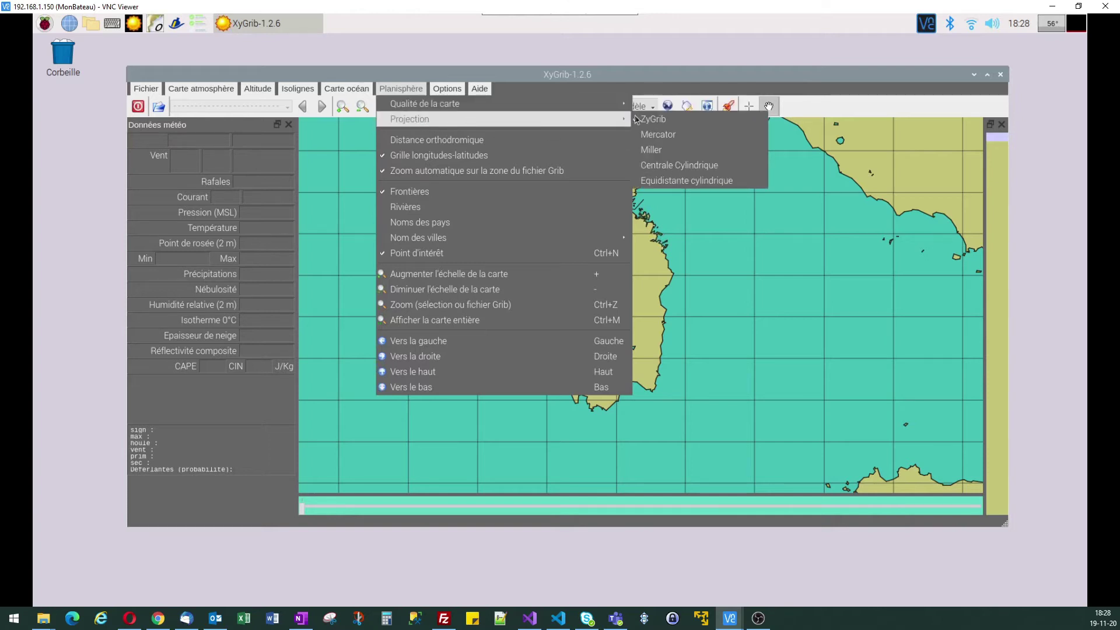
pyautogui.click(657, 135)
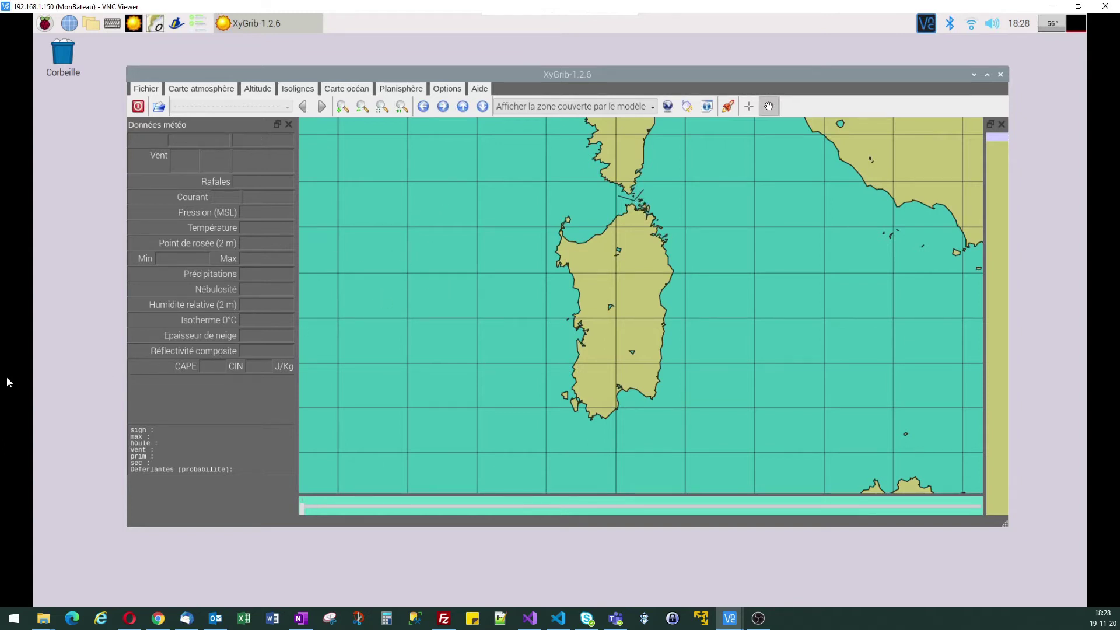
pyautogui.click(758, 618)
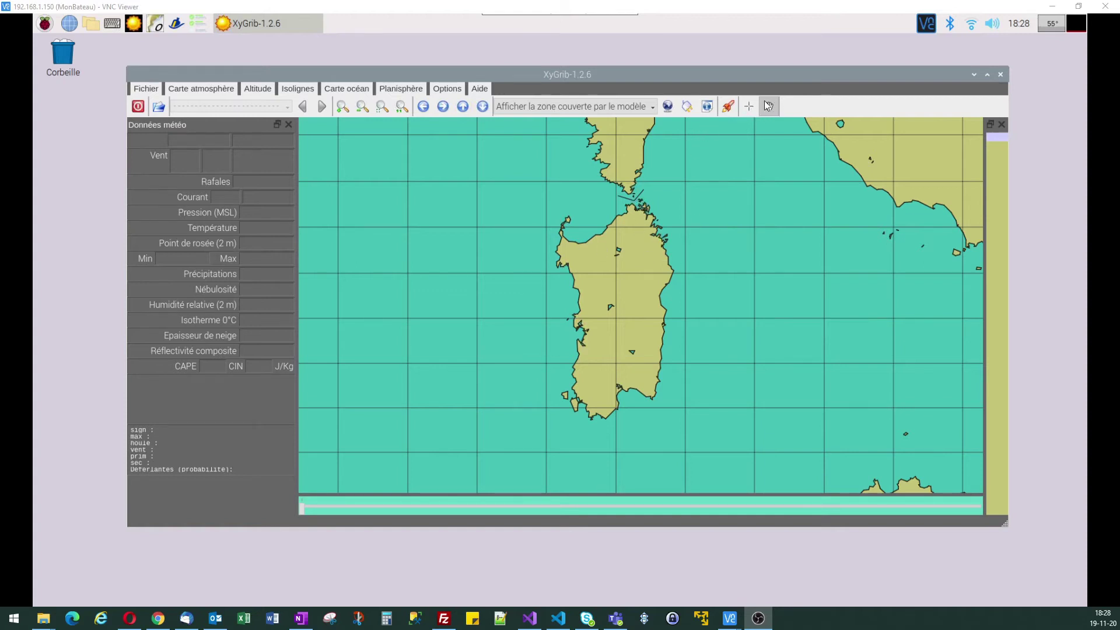
# - Select a map area off Sardinia's east coast, about 40°54'N 9°17'E to 39°40'N 10°29'E, and open the GRIB download settings for it
pyautogui.click(750, 108)
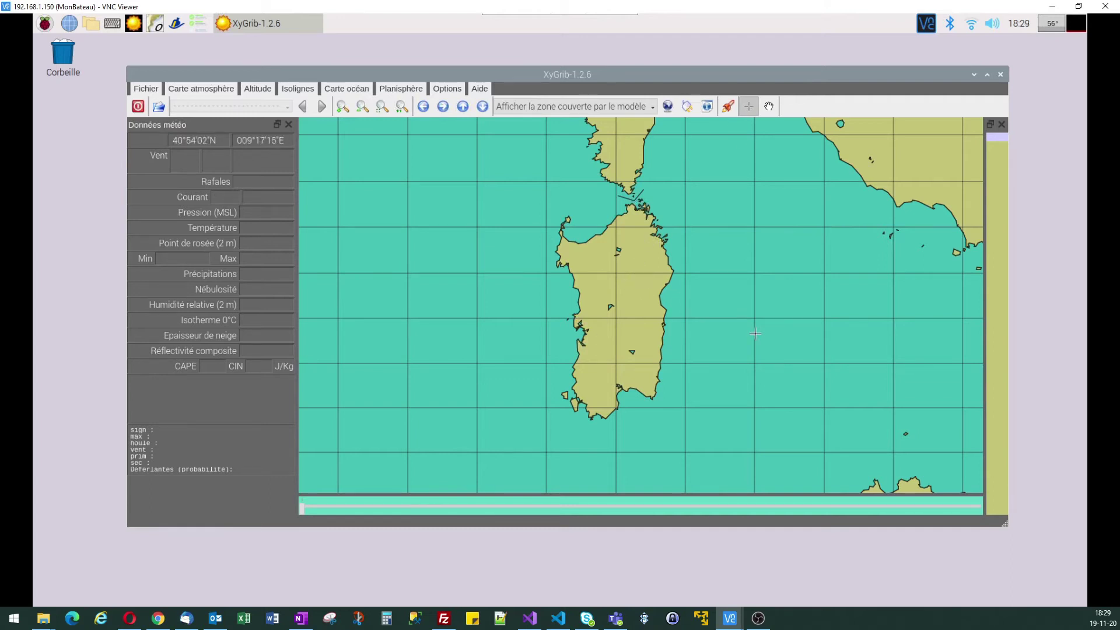
pyautogui.moveTo(635, 237)
pyautogui.mouseDown()
pyautogui.moveTo(758, 349)
pyautogui.moveTo(721, 349)
pyautogui.mouseUp()
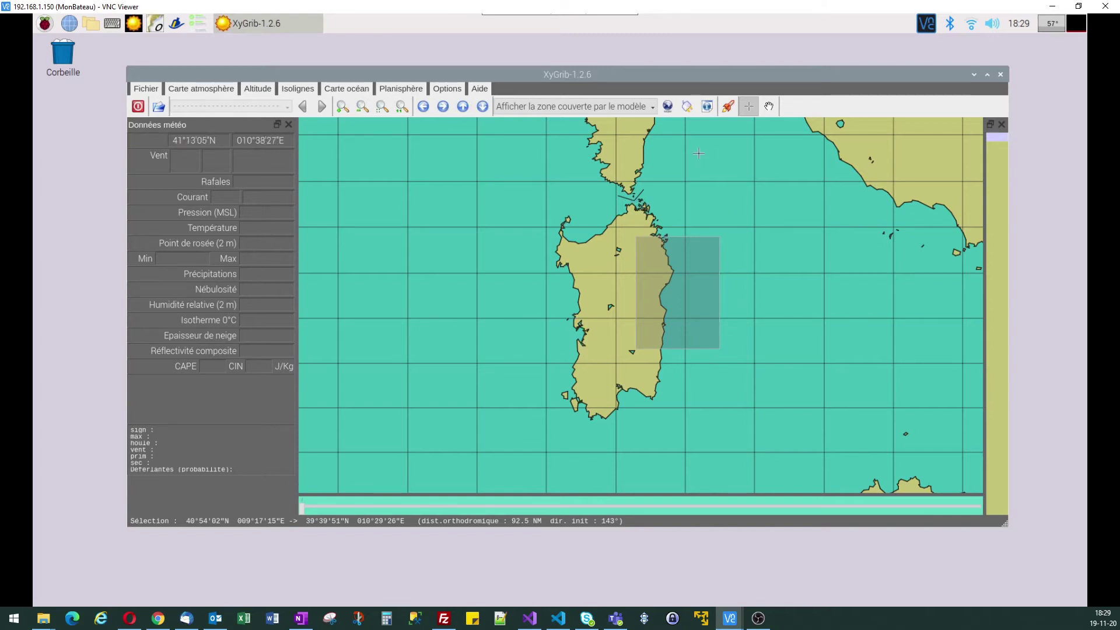
pyautogui.click(668, 107)
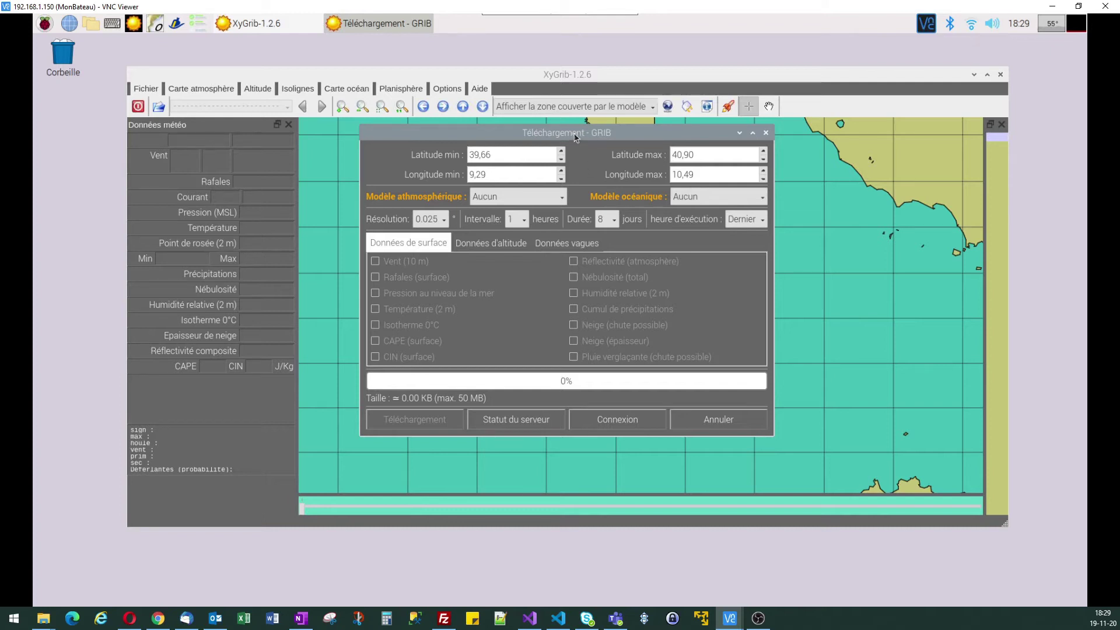
pyautogui.click(758, 617)
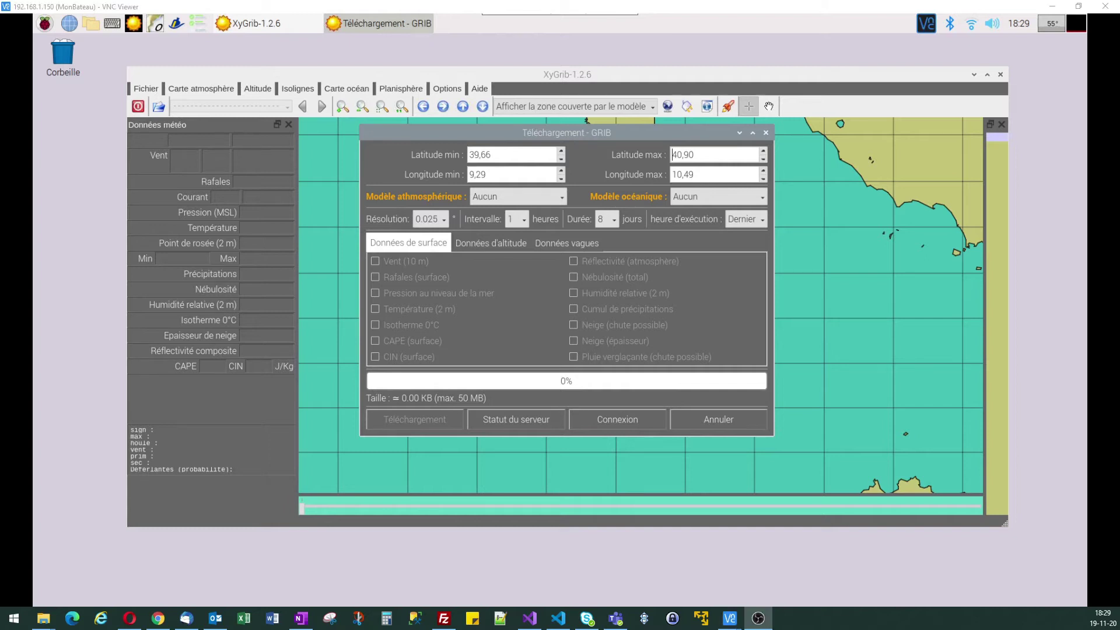
pyautogui.click(547, 282)
# - Choose the Arome 0.025° atmospheric model and include wind, gusts, sea-level pressure, temperature, cloud cover and relative humidity
pyautogui.click(563, 197)
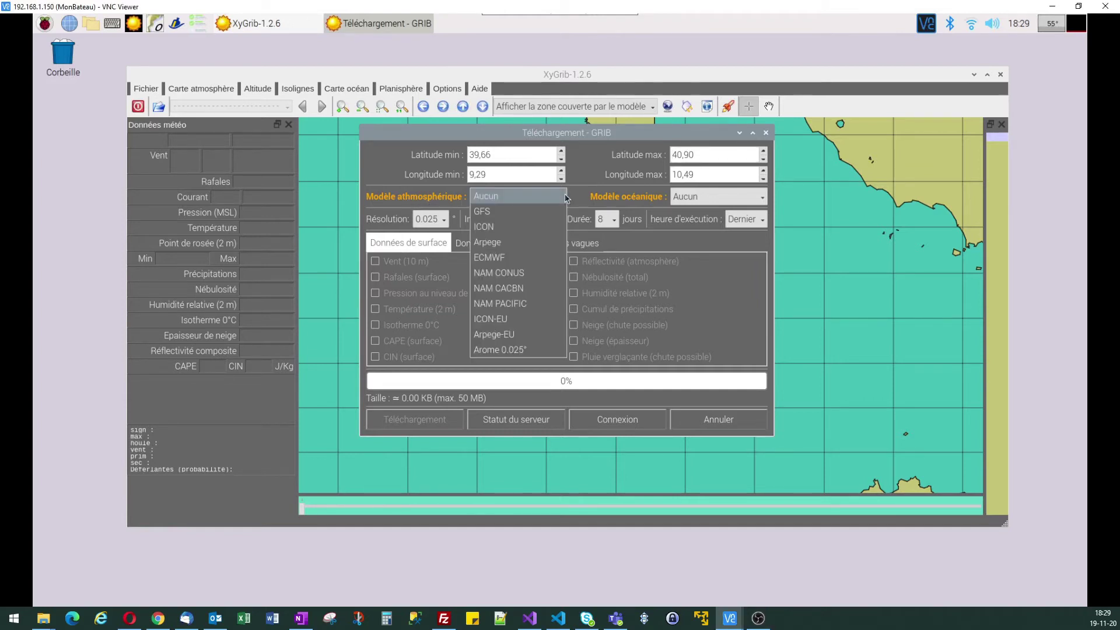
pyautogui.click(494, 350)
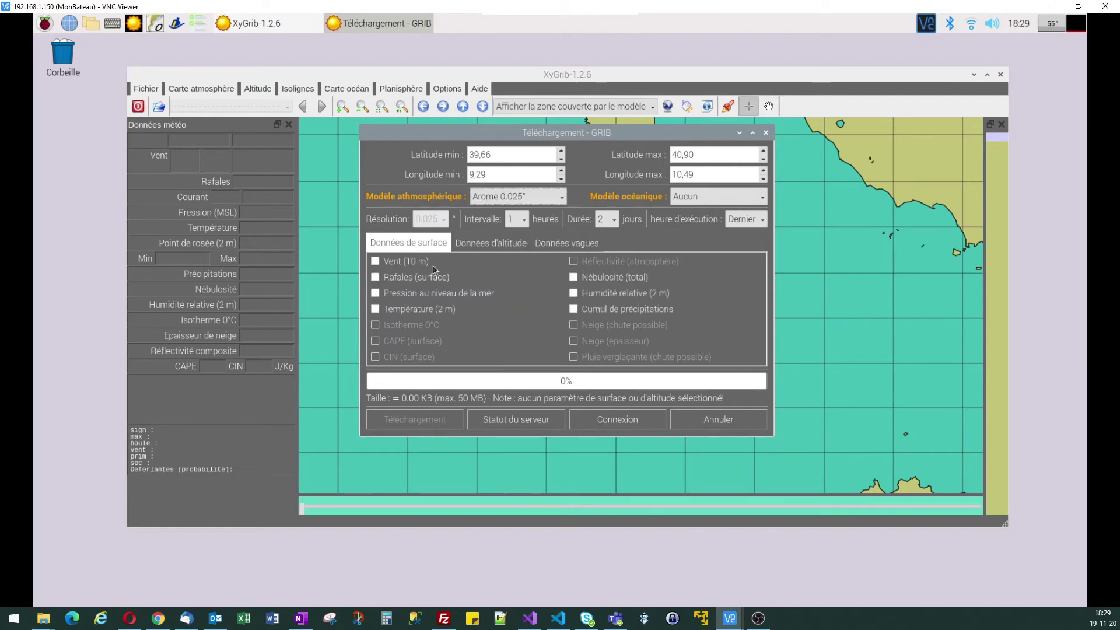
pyautogui.click(375, 263)
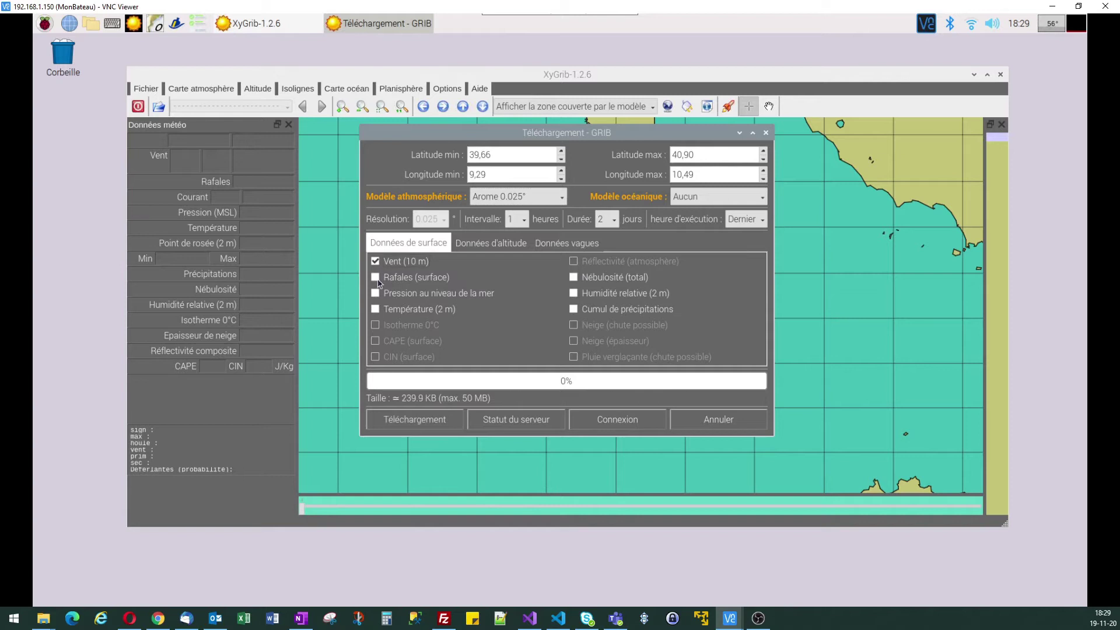
pyautogui.click(376, 279)
pyautogui.click(375, 293)
pyautogui.click(376, 314)
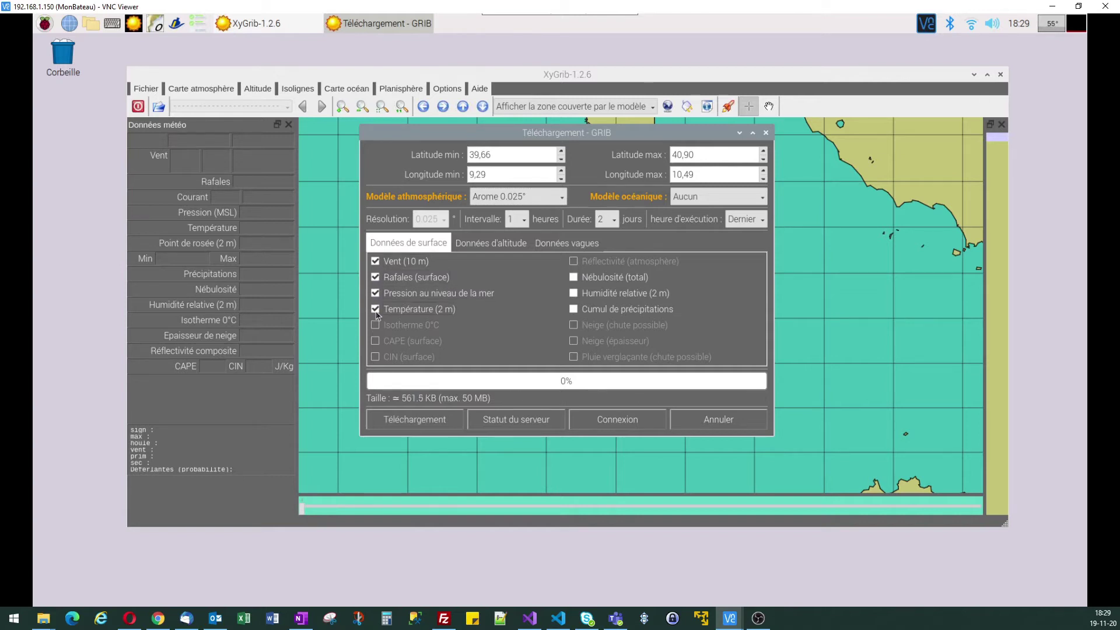
pyautogui.click(575, 281)
pyautogui.click(575, 294)
# - Choose the EWAM ocean model and include significant height, swell and wind waves, keeping the run time at Dernier
pyautogui.click(765, 200)
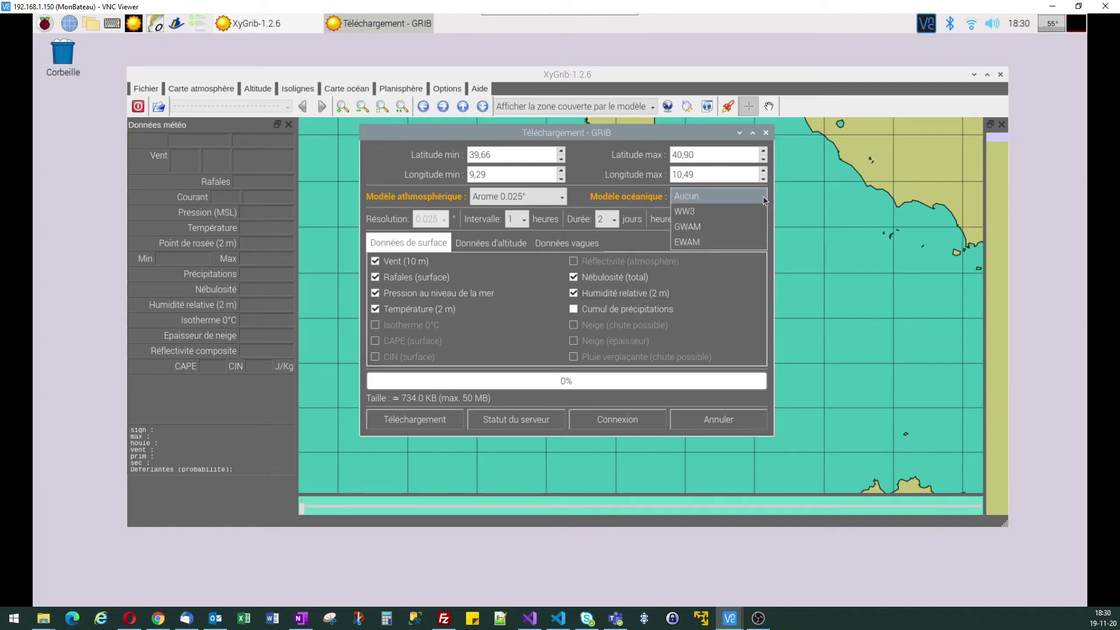
pyautogui.click(688, 241)
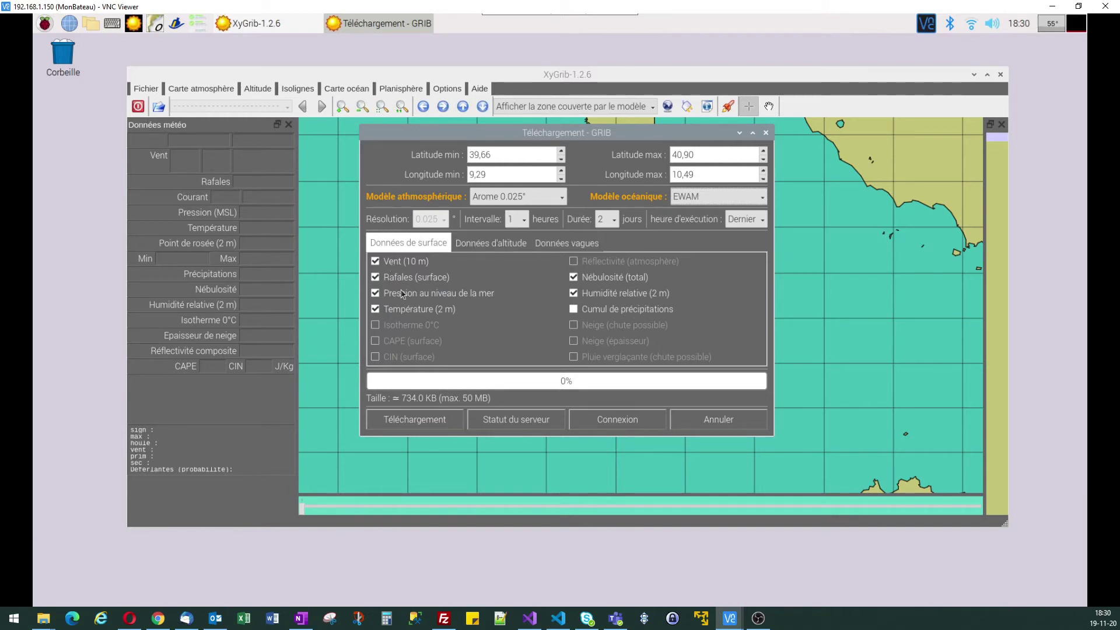
pyautogui.click(478, 250)
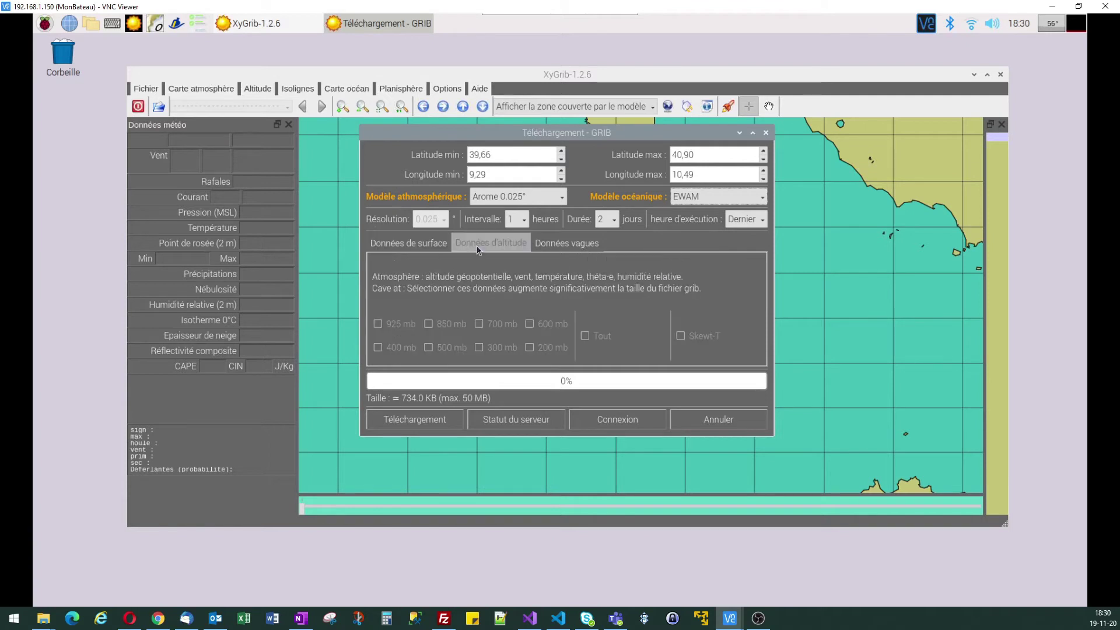
pyautogui.click(547, 246)
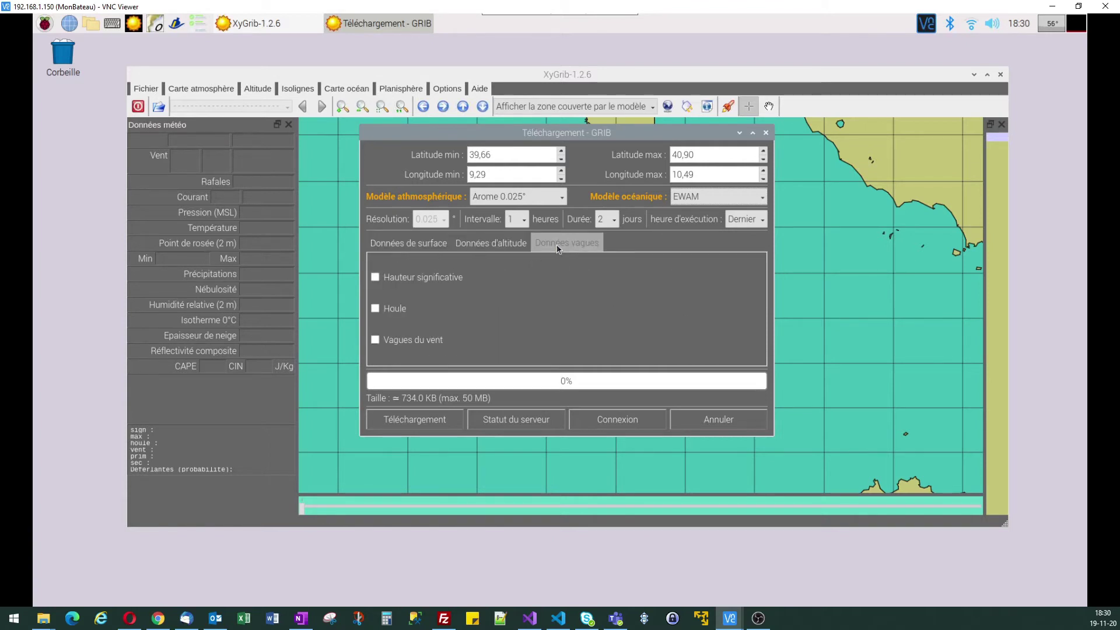
pyautogui.click(375, 278)
pyautogui.click(375, 308)
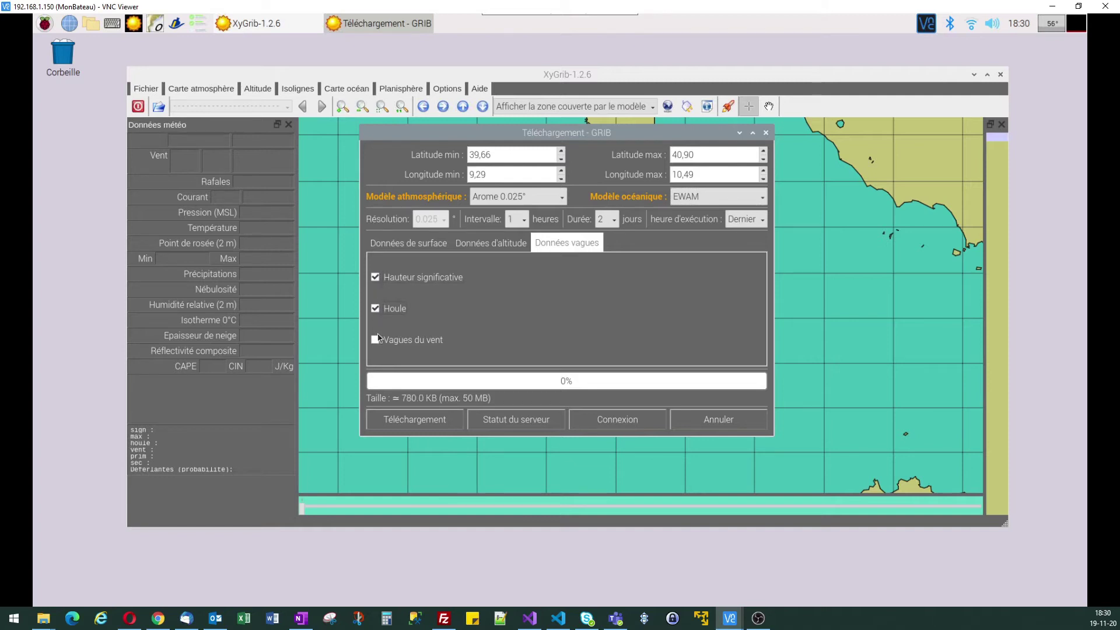
pyautogui.click(375, 338)
pyautogui.click(761, 220)
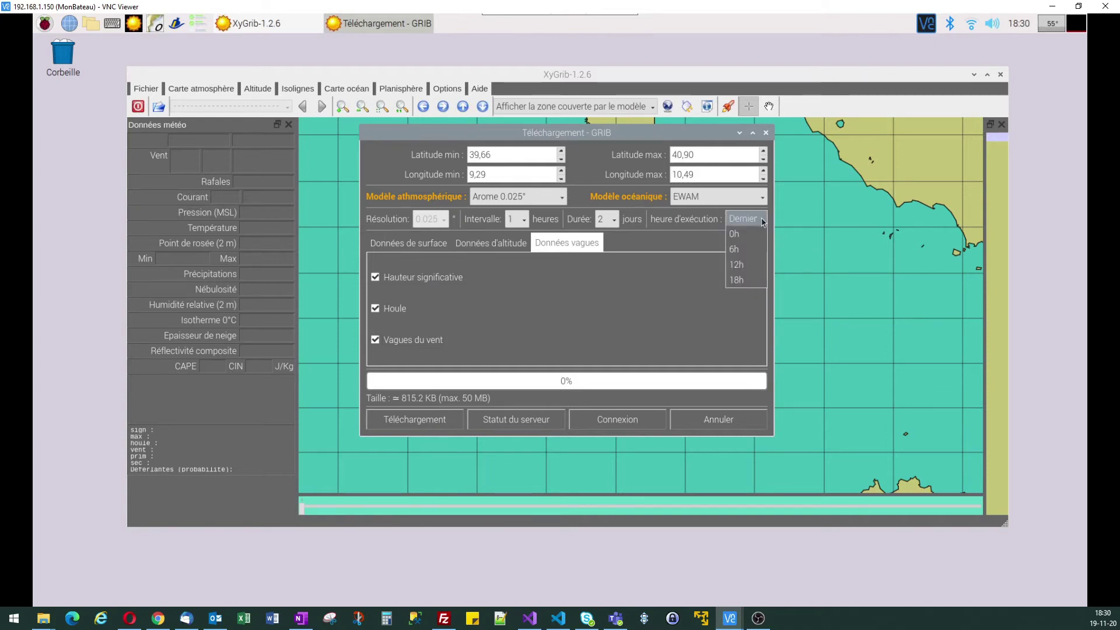
pyautogui.click(761, 220)
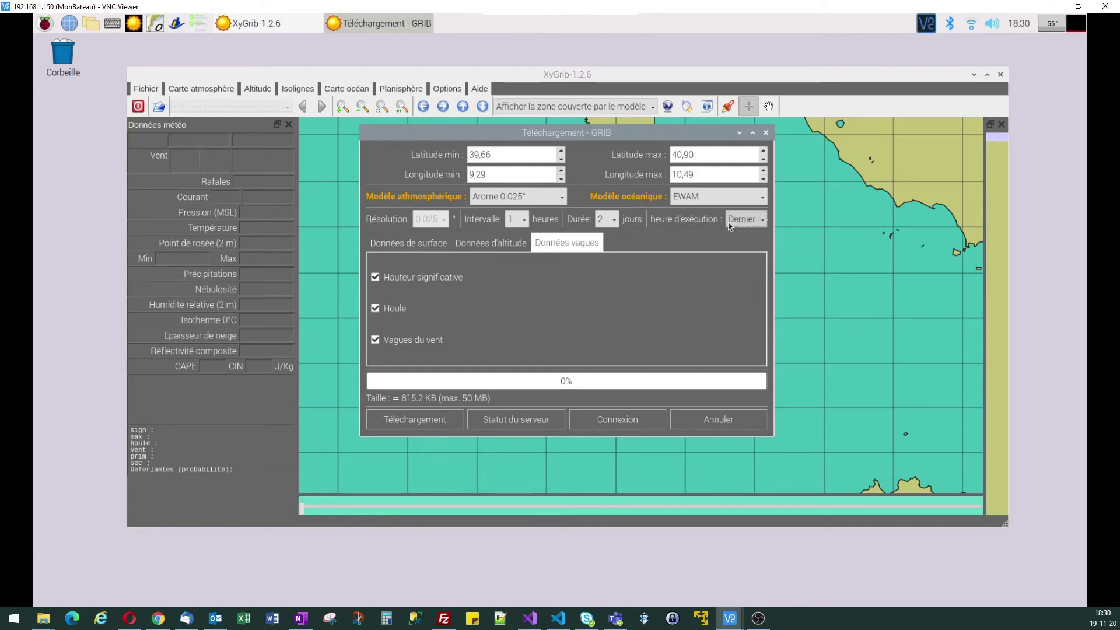
# - Download the GRIB data and create a folder named gribs in /home/pi as its save location
pyautogui.click(416, 421)
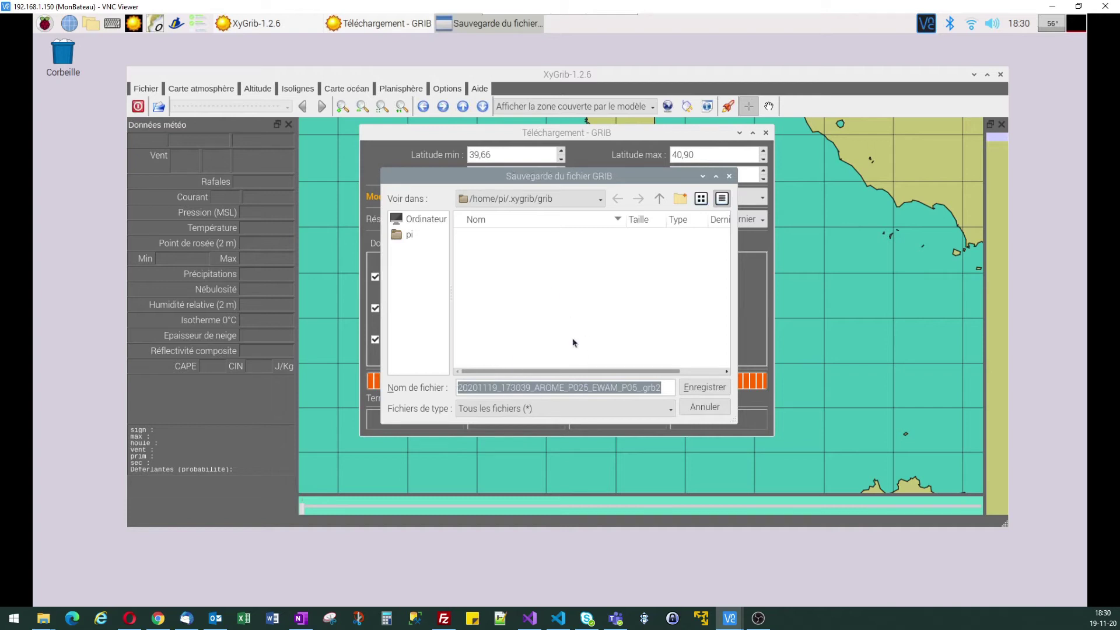
pyautogui.click(644, 388)
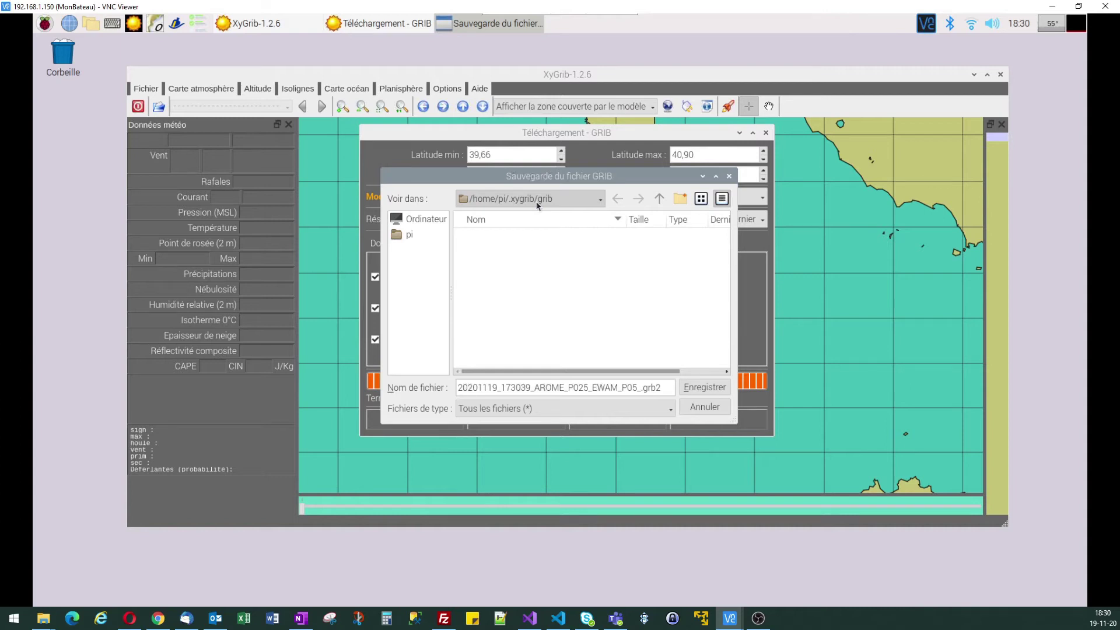
pyautogui.click(661, 199)
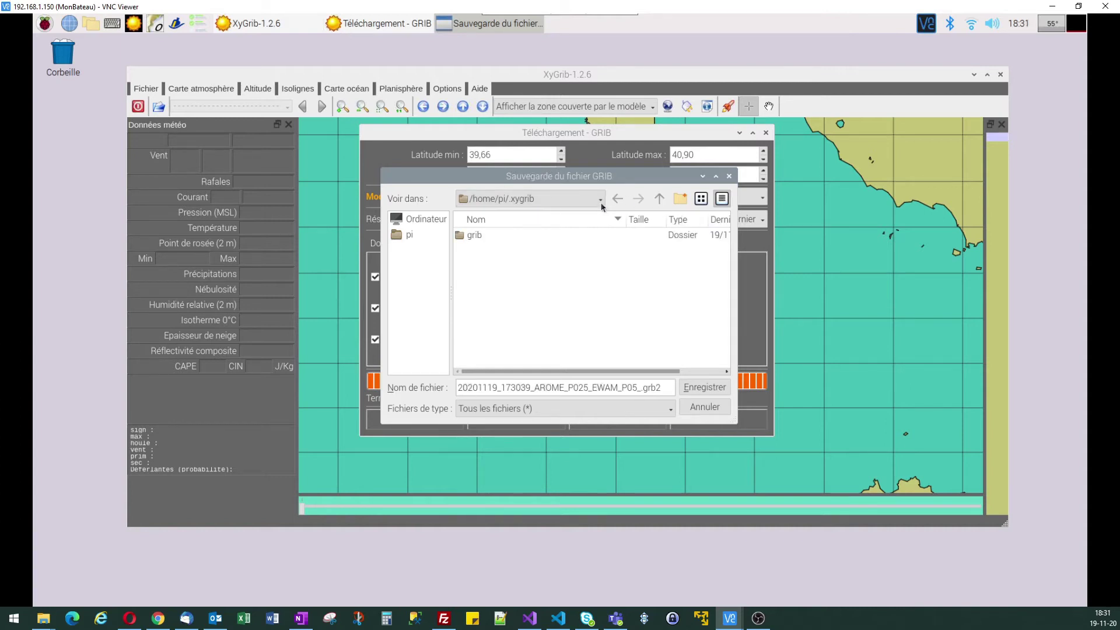
pyautogui.click(659, 199)
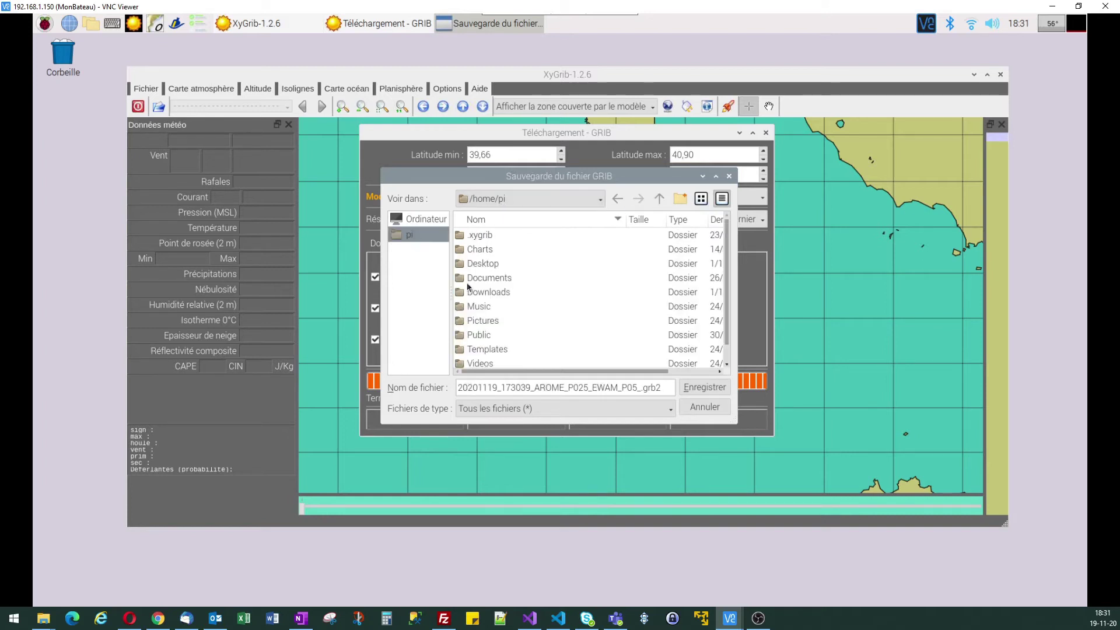
pyautogui.click(679, 199)
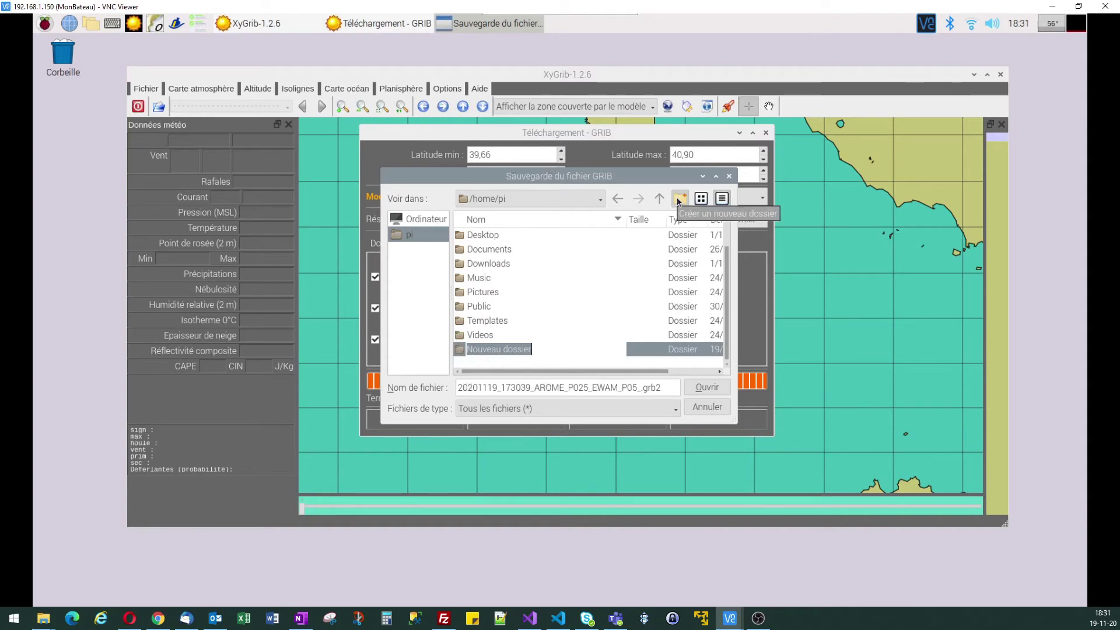
pyautogui.write('gribs')
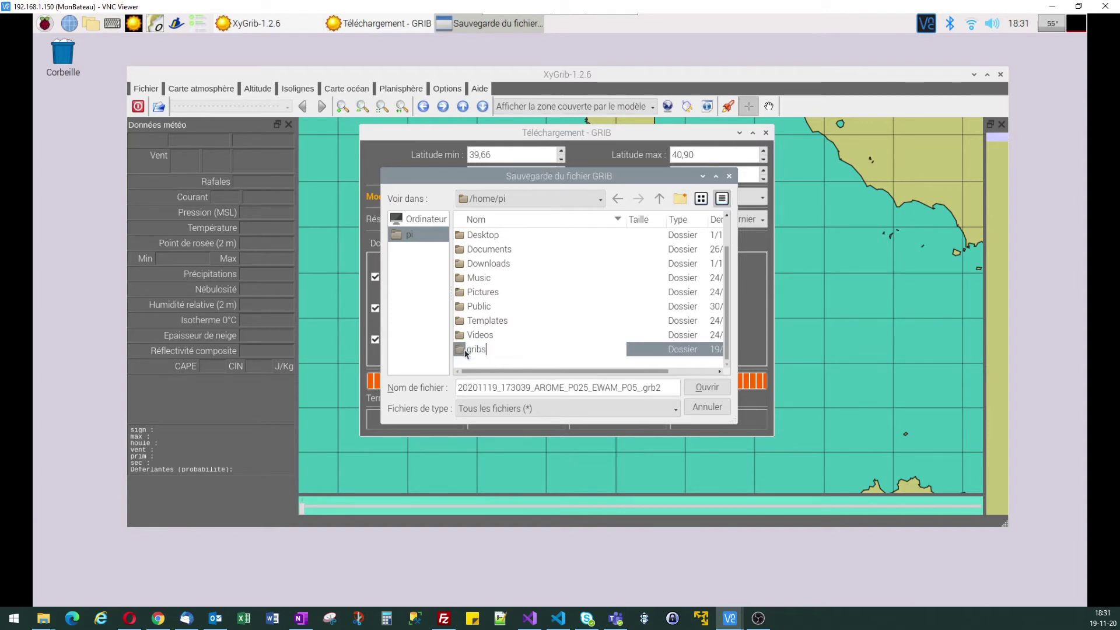
pyautogui.click(465, 354)
pyautogui.doubleClick(466, 354)
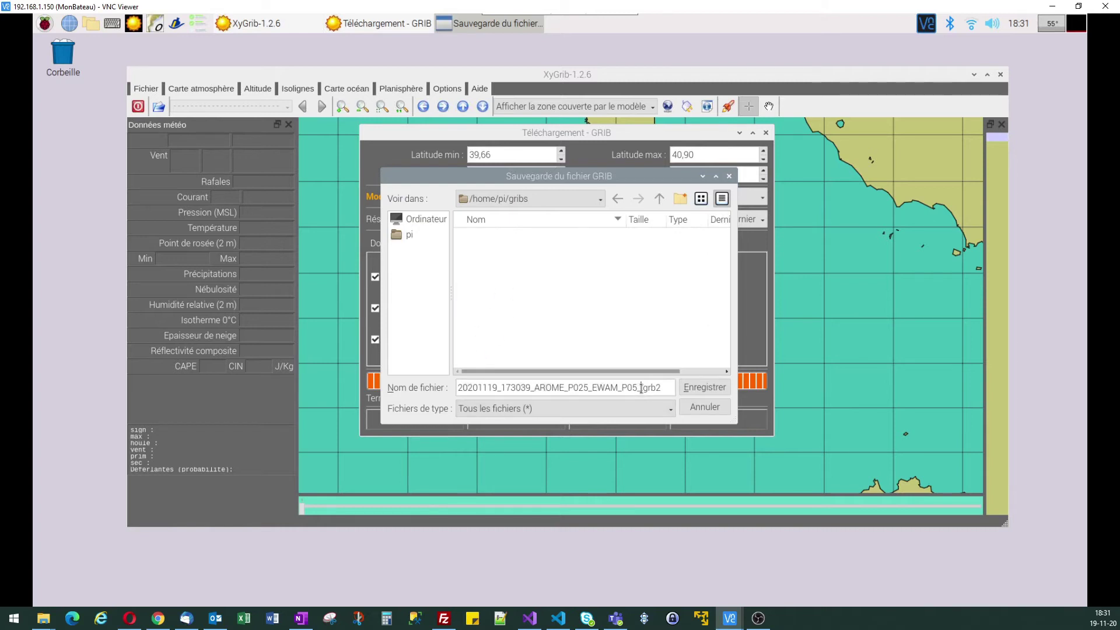
# - Name the downloaded file grib1.grb2 and save it in the gribs folder
pyautogui.moveTo(641, 388); pyautogui.dragTo(448, 388)
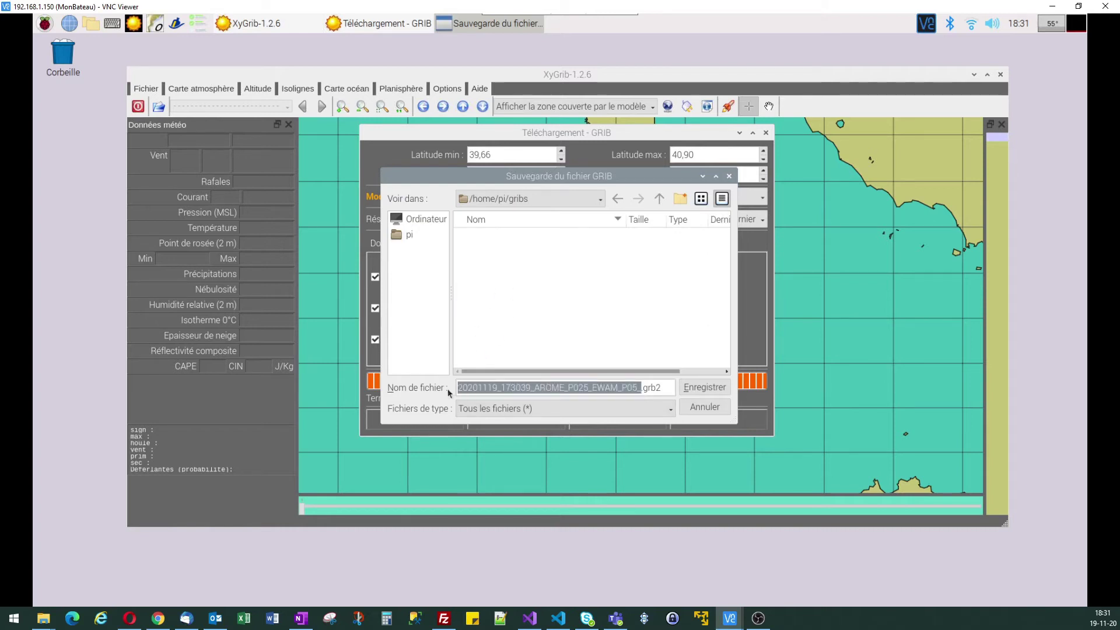
pyautogui.write('grin')
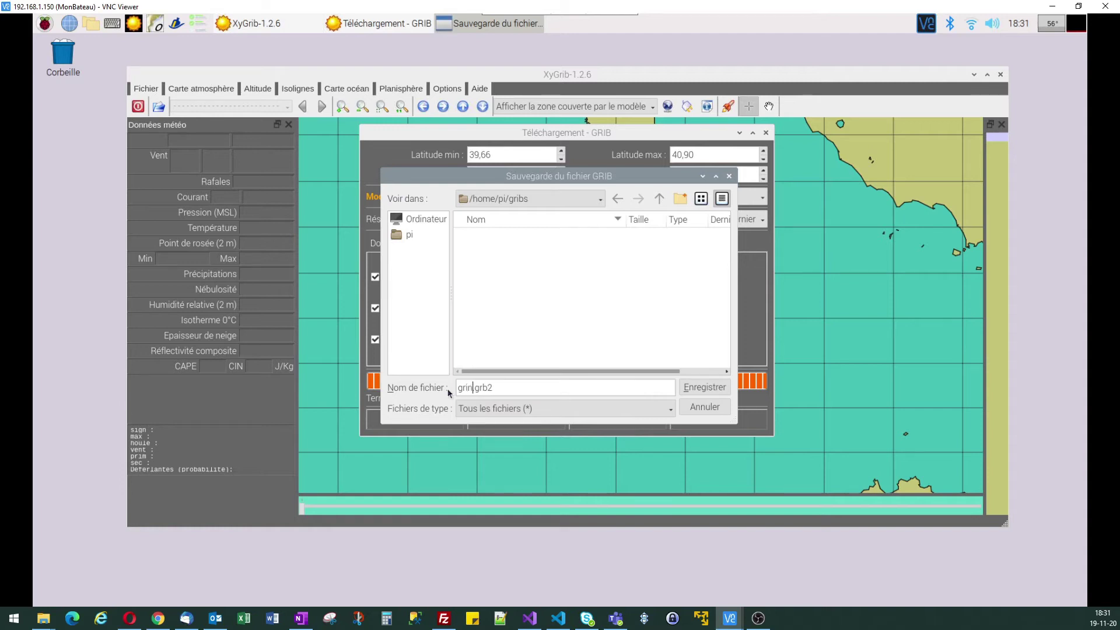
pyautogui.press('BackSpace')
pyautogui.write('b1')
pyautogui.click(704, 388)
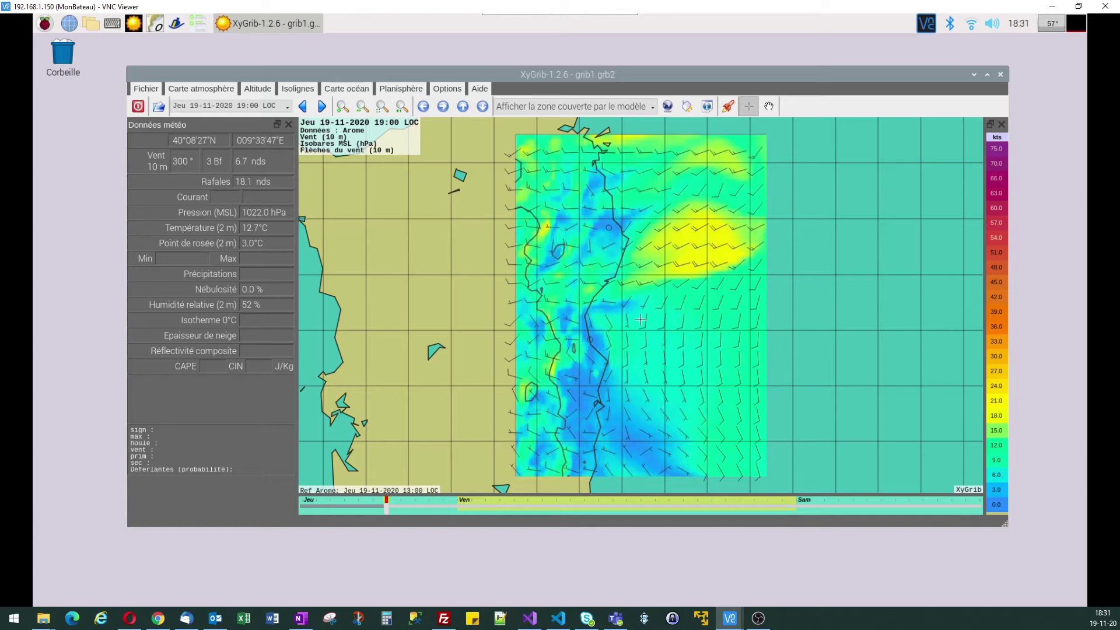
pyautogui.hotkey('alt', 'Tab')
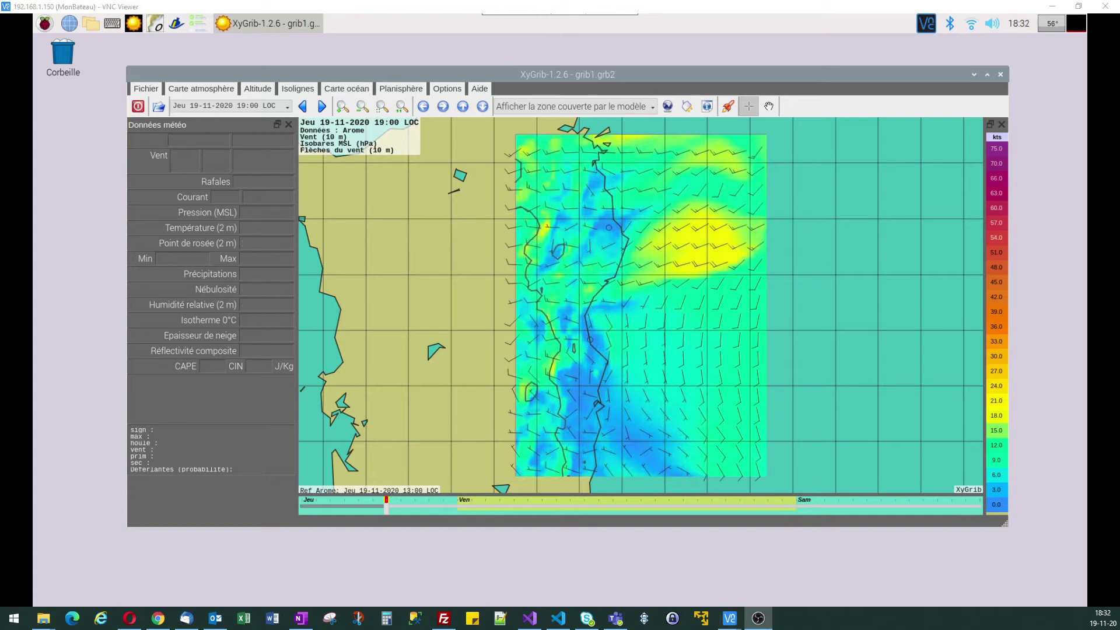
pyautogui.click(480, 268)
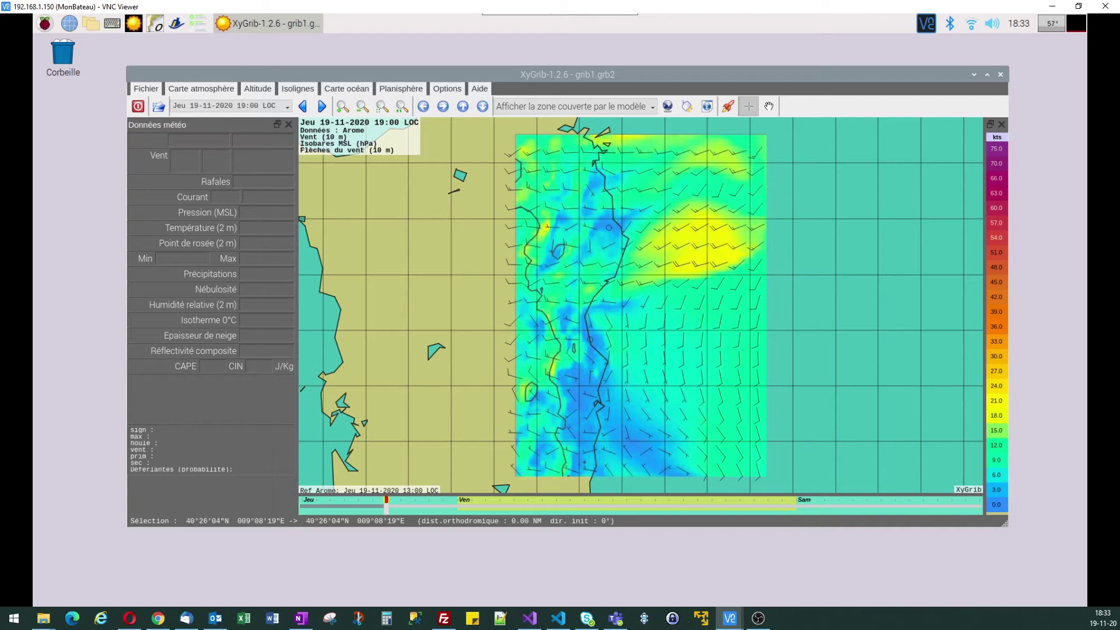
pyautogui.hotkey('alt', 'Tab')
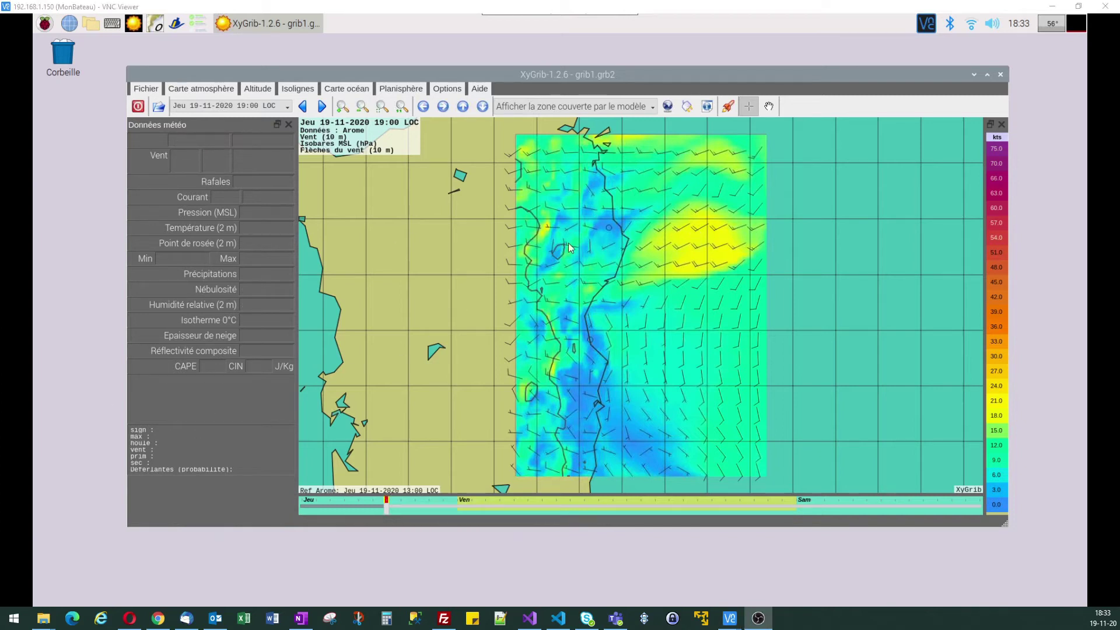
pyautogui.moveTo(568, 243); pyautogui.dragTo(564, 242)
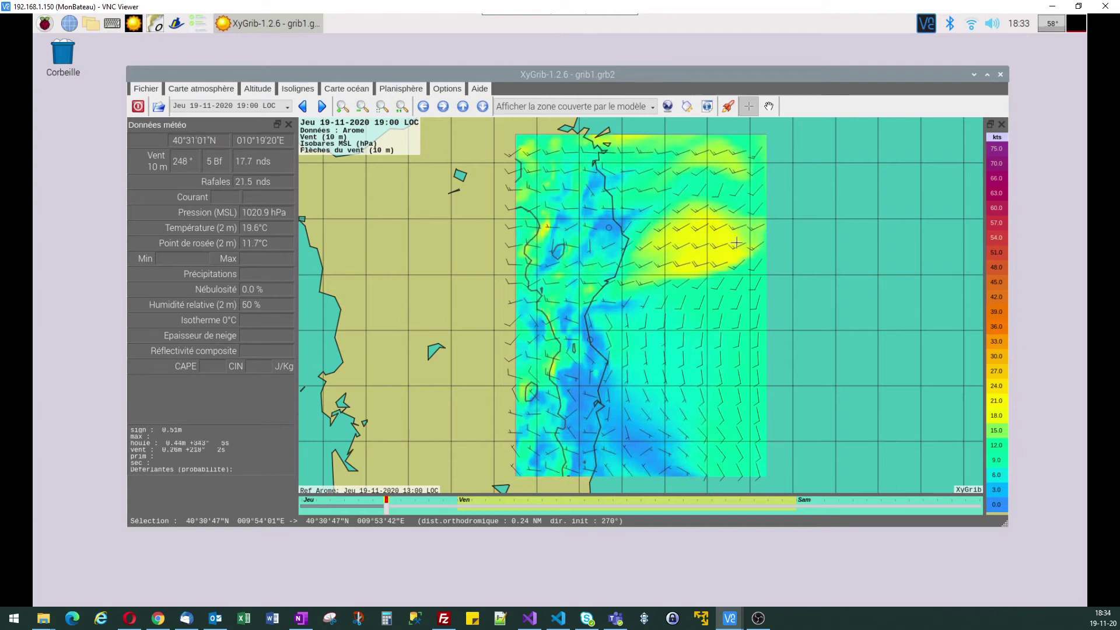
# - View the gusts, cloud cover and temperature maps of the atmosphere in turn, and return to the wind map
pyautogui.click(202, 90)
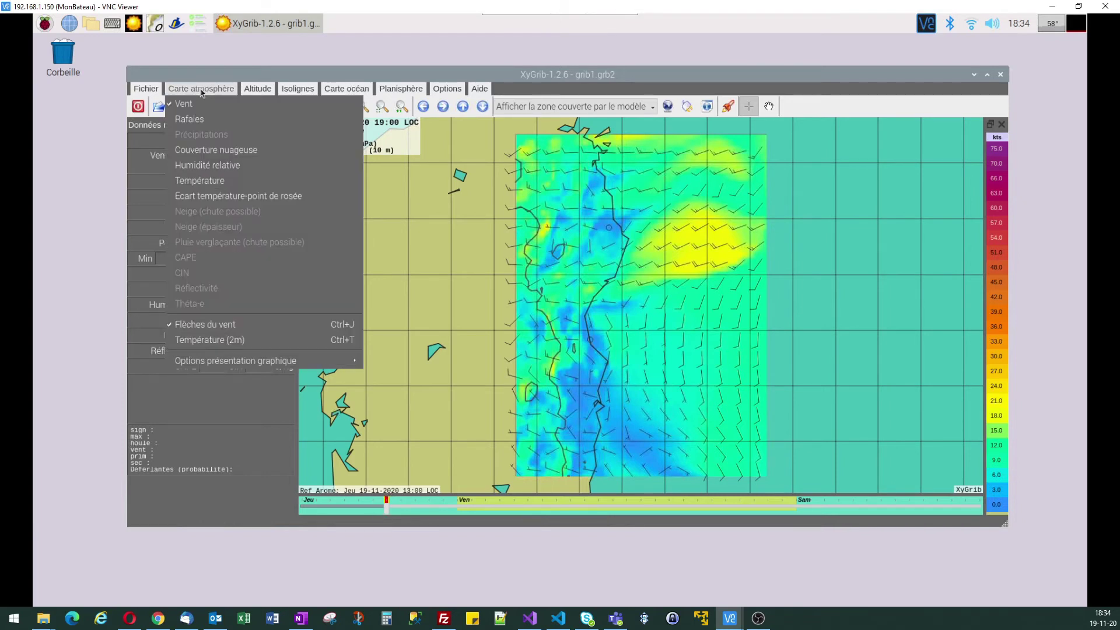
pyautogui.click(181, 120)
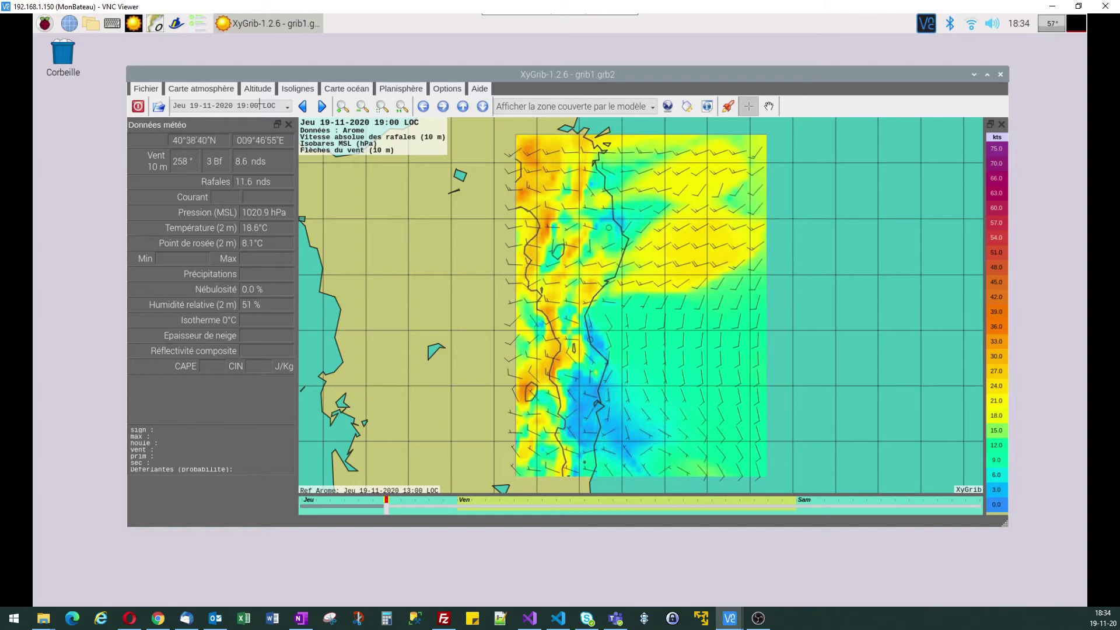
pyautogui.click(201, 88)
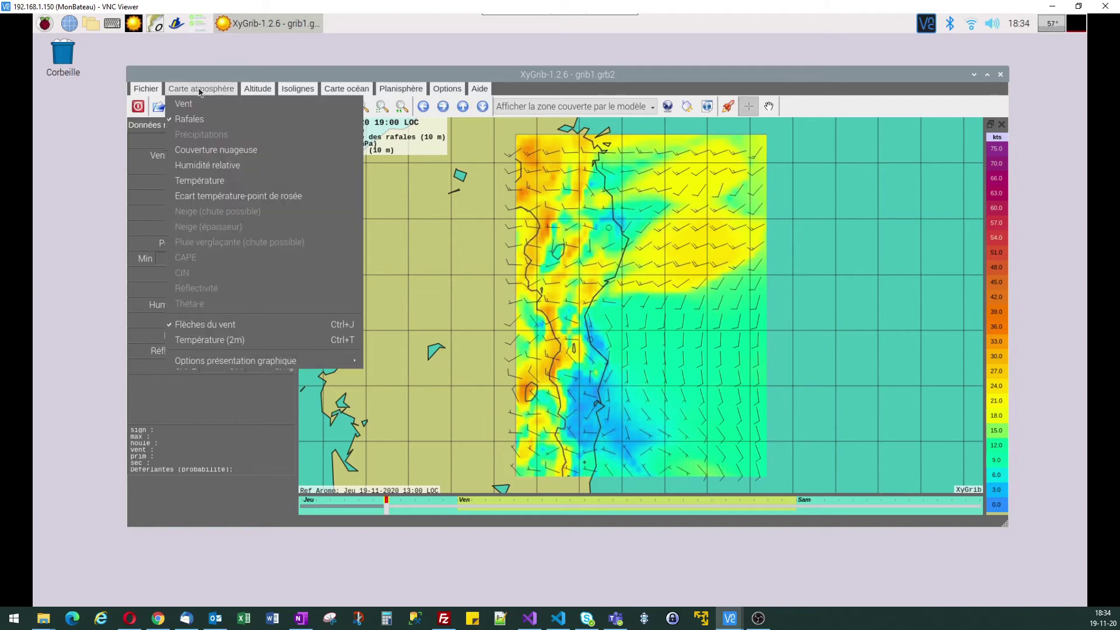
pyautogui.click(200, 153)
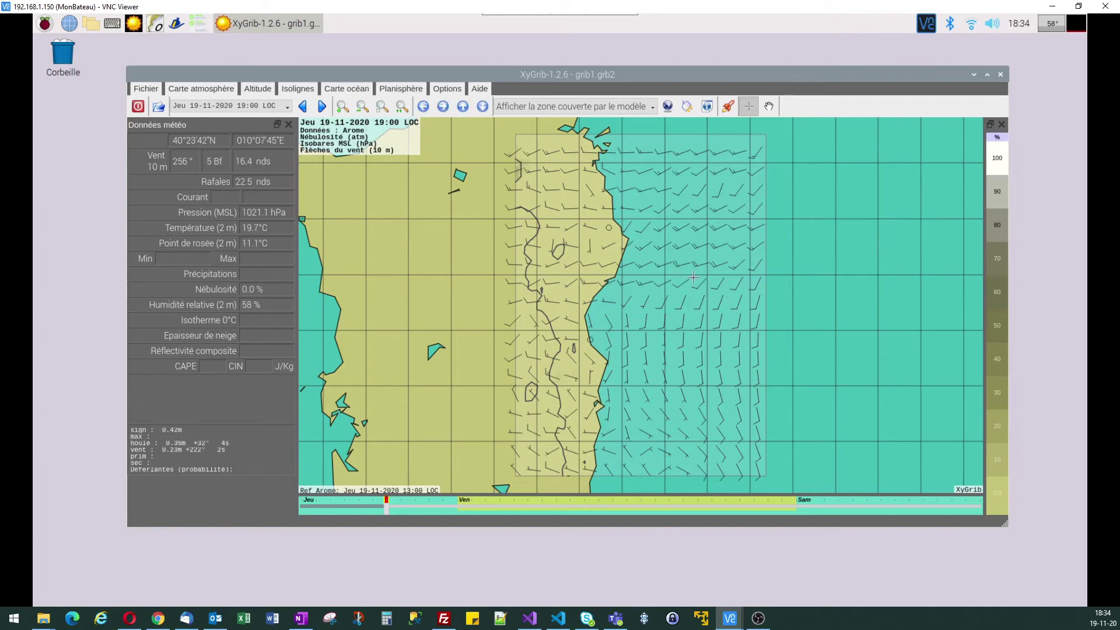
pyautogui.click(200, 92)
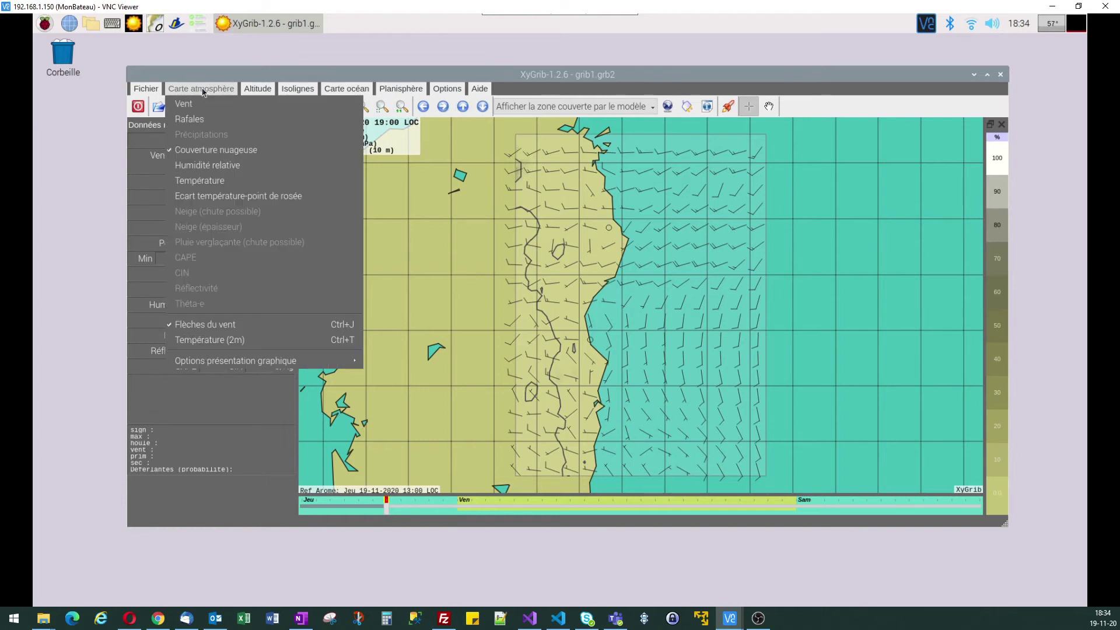
pyautogui.click(204, 180)
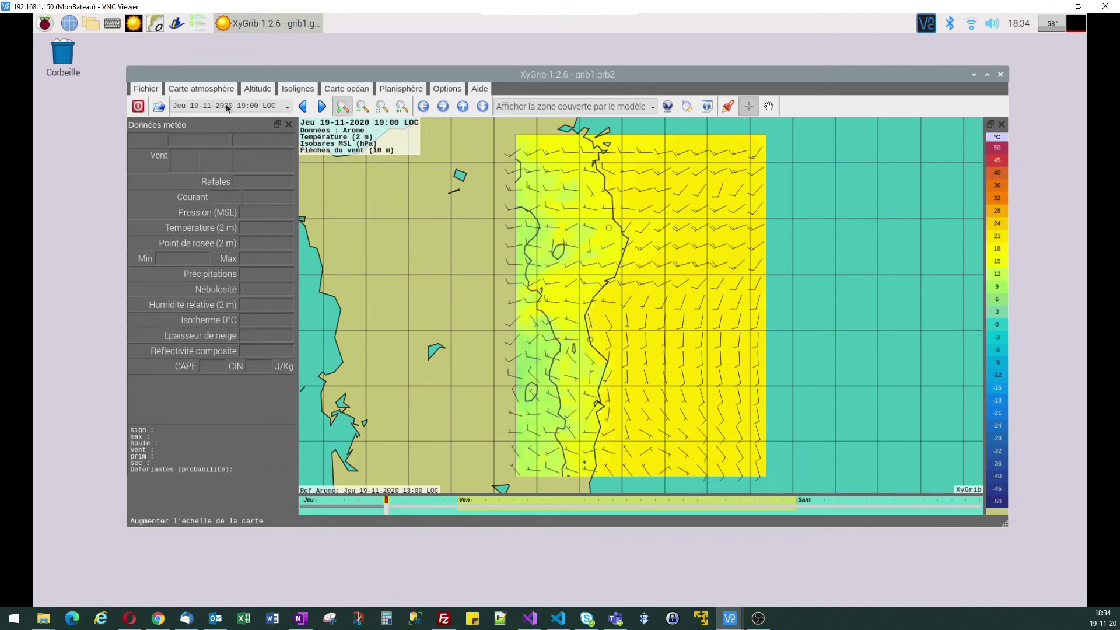
pyautogui.click(196, 90)
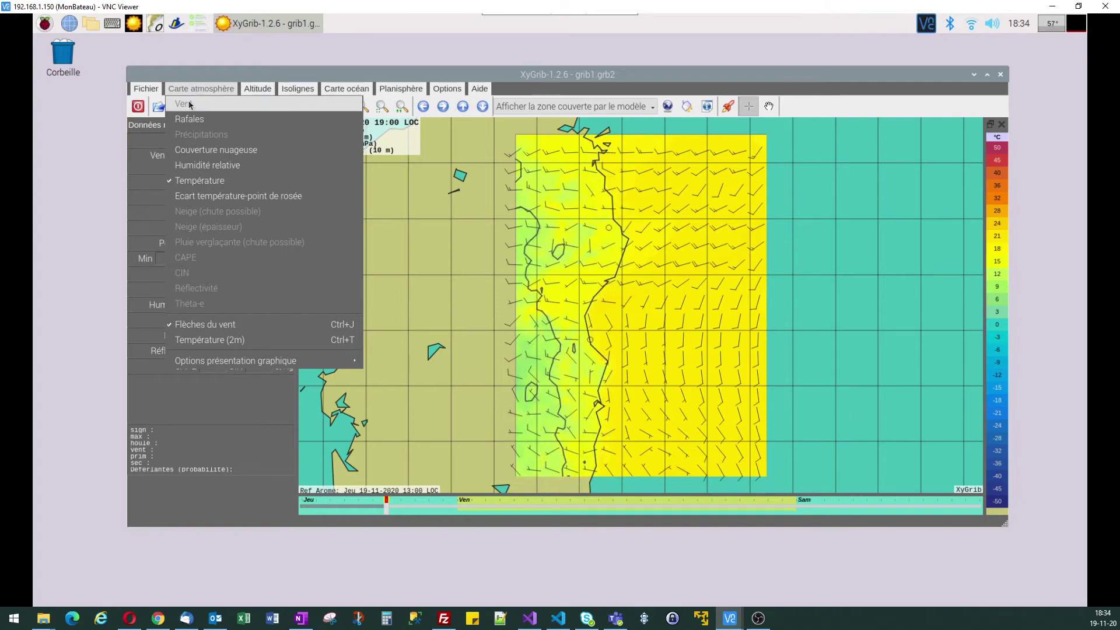
pyautogui.click(190, 105)
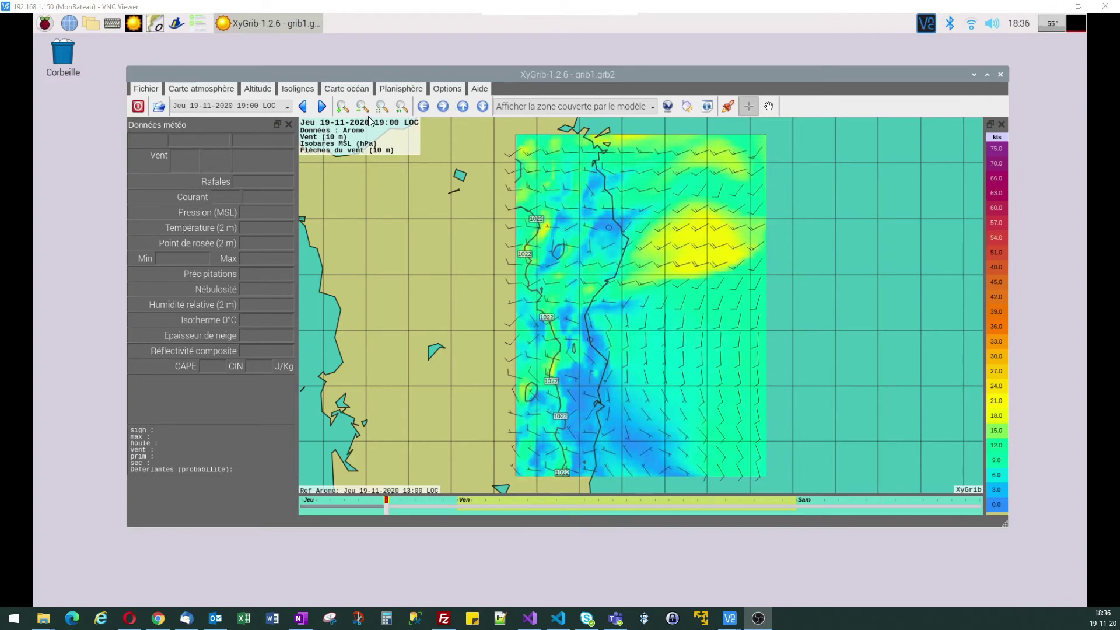
# - Set the isobar spacing to 1 hPa and turn on the pressure low and high markers
pyautogui.click(257, 91)
pyautogui.click(260, 93)
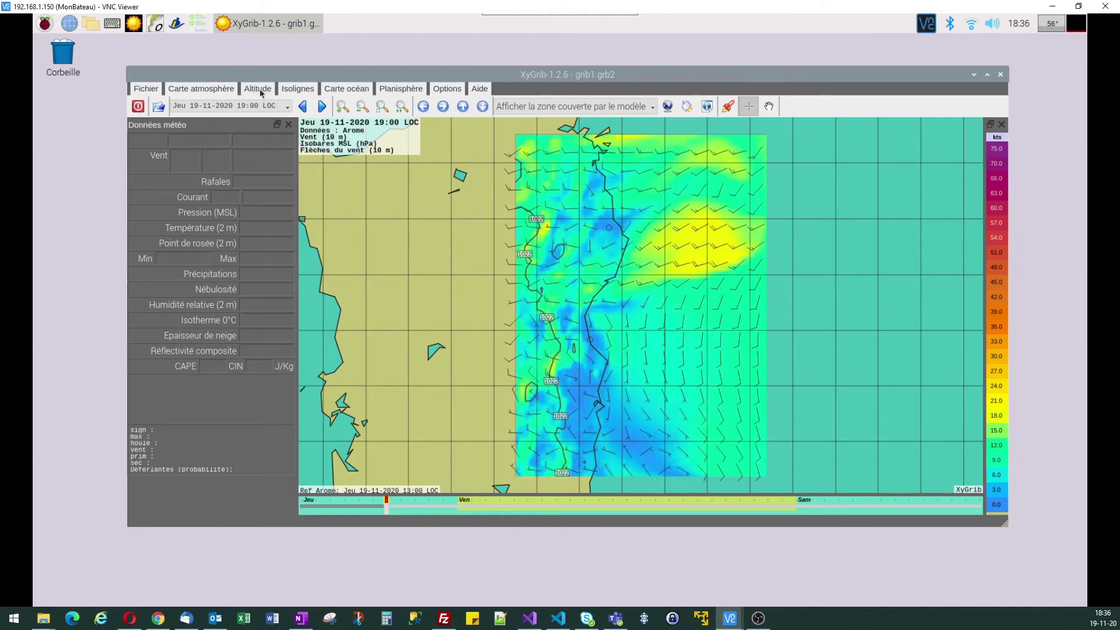
pyautogui.click(297, 90)
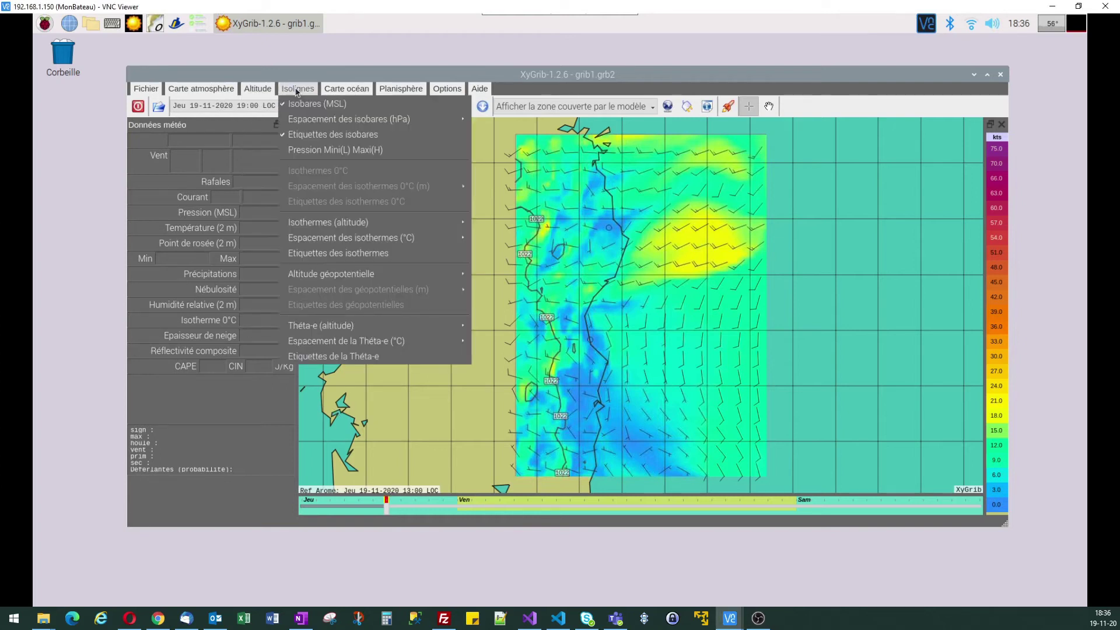
pyautogui.moveTo(320, 119)
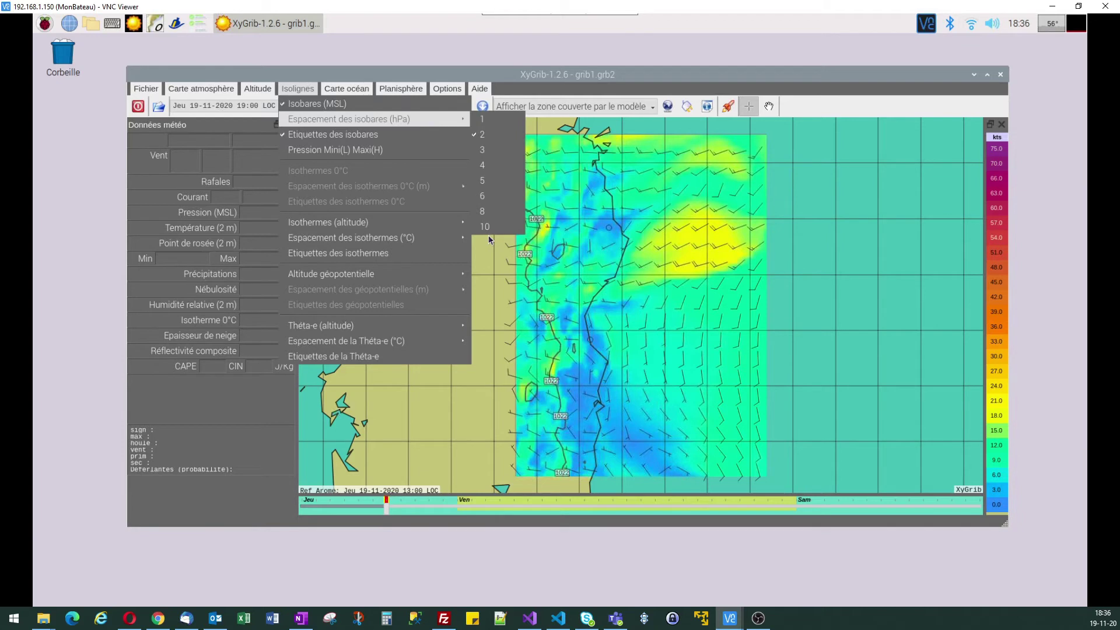
pyautogui.click(479, 119)
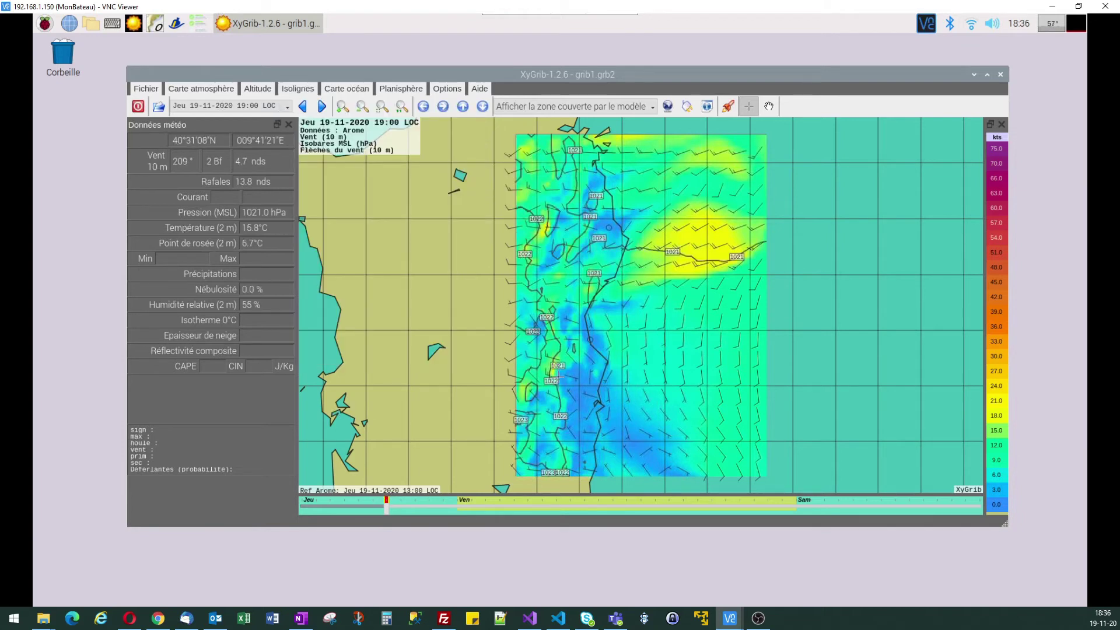
pyautogui.click(298, 89)
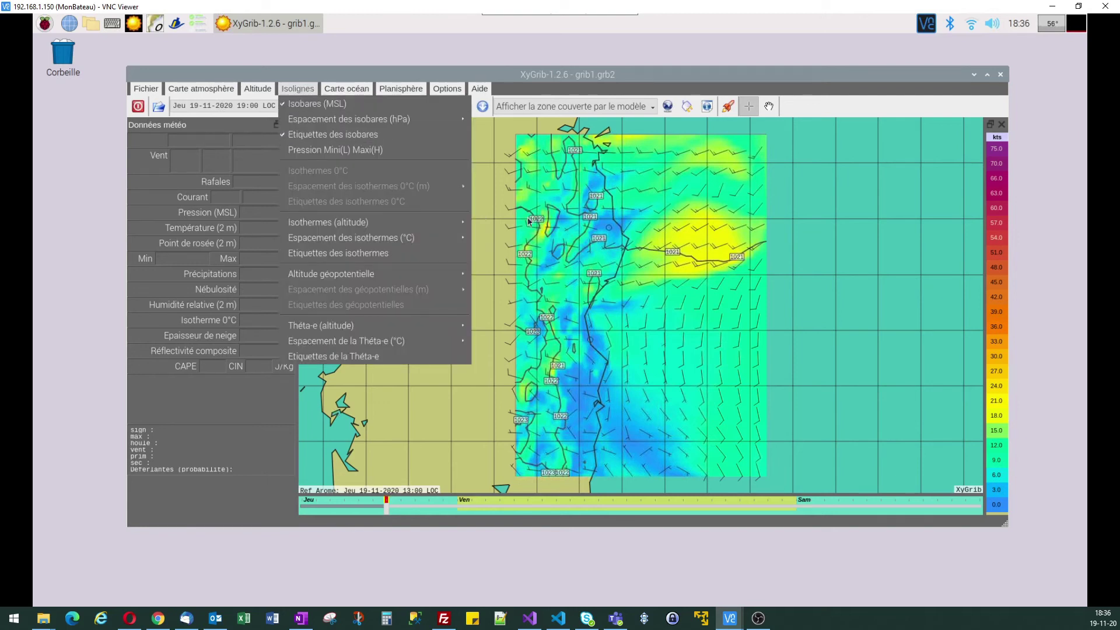
pyautogui.click(286, 152)
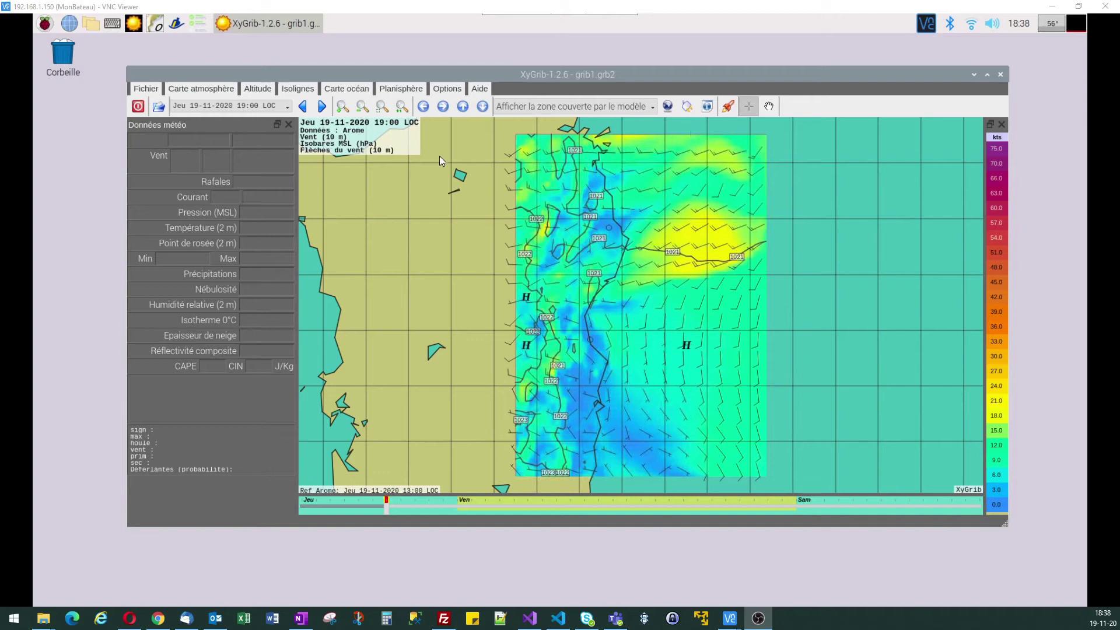
# - Display the significant wave height map of the ocean and set its wave arrows to Houle (swell)
pyautogui.click(347, 92)
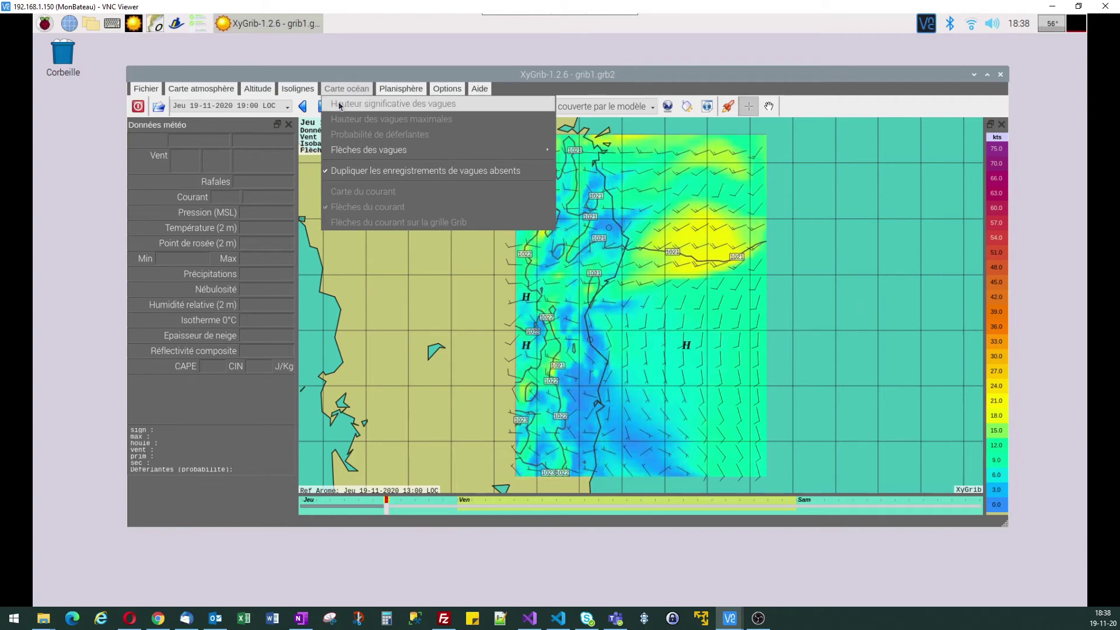
pyautogui.click(340, 107)
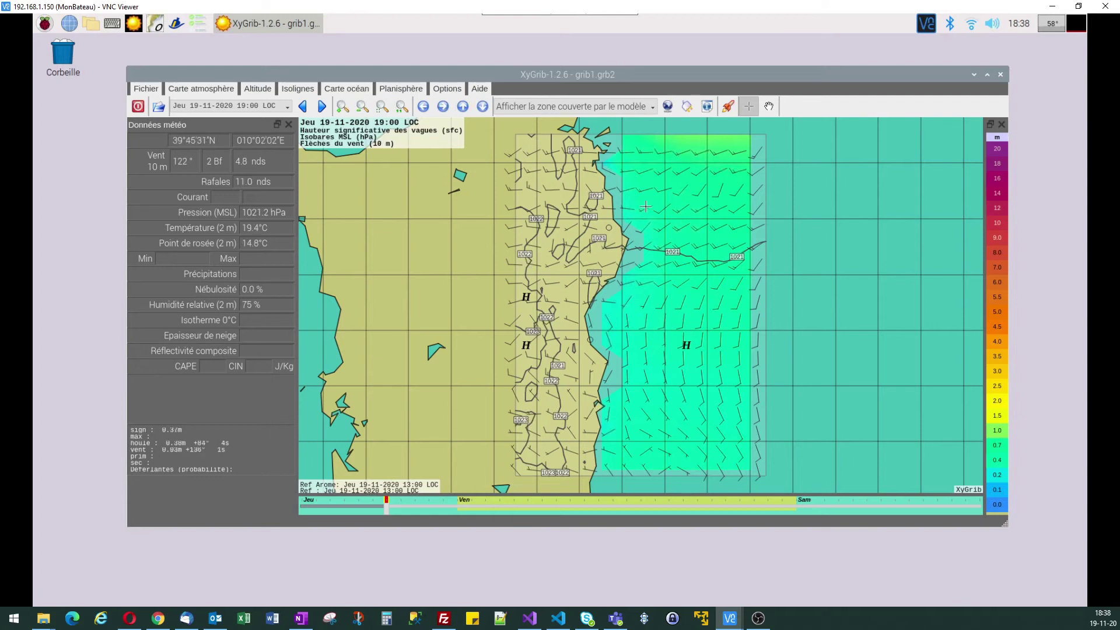
pyautogui.click(345, 88)
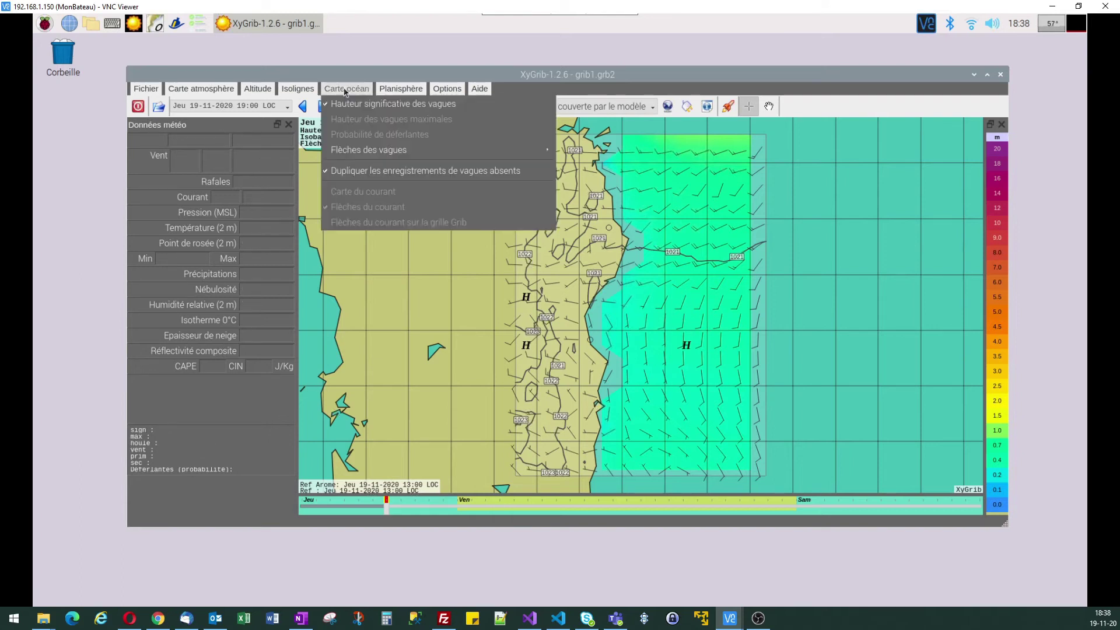
pyautogui.moveTo(358, 152)
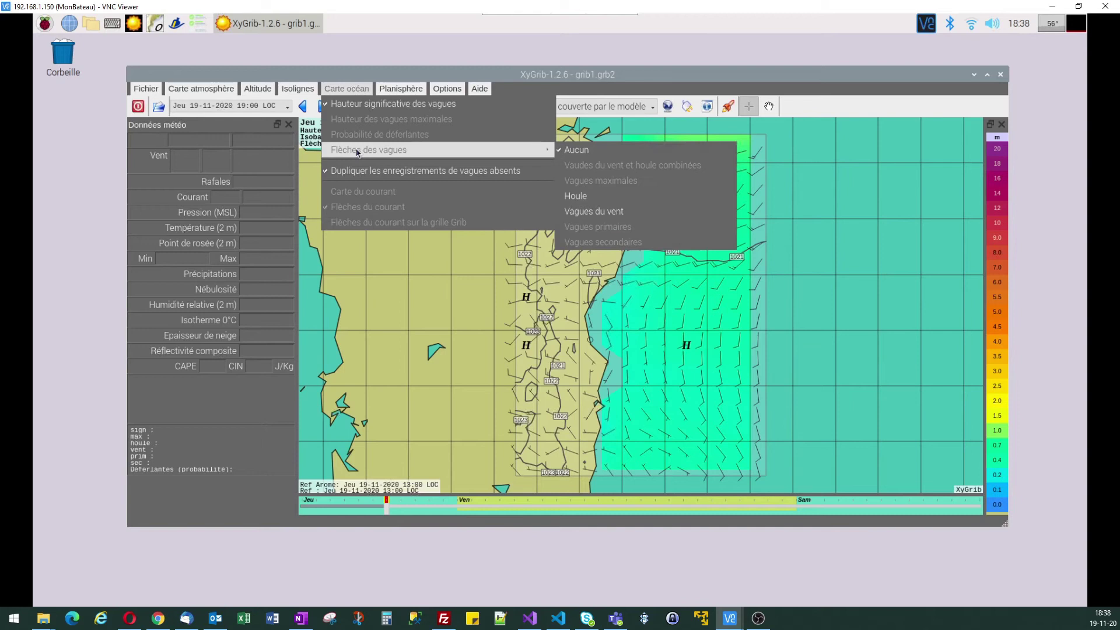
pyautogui.click(579, 201)
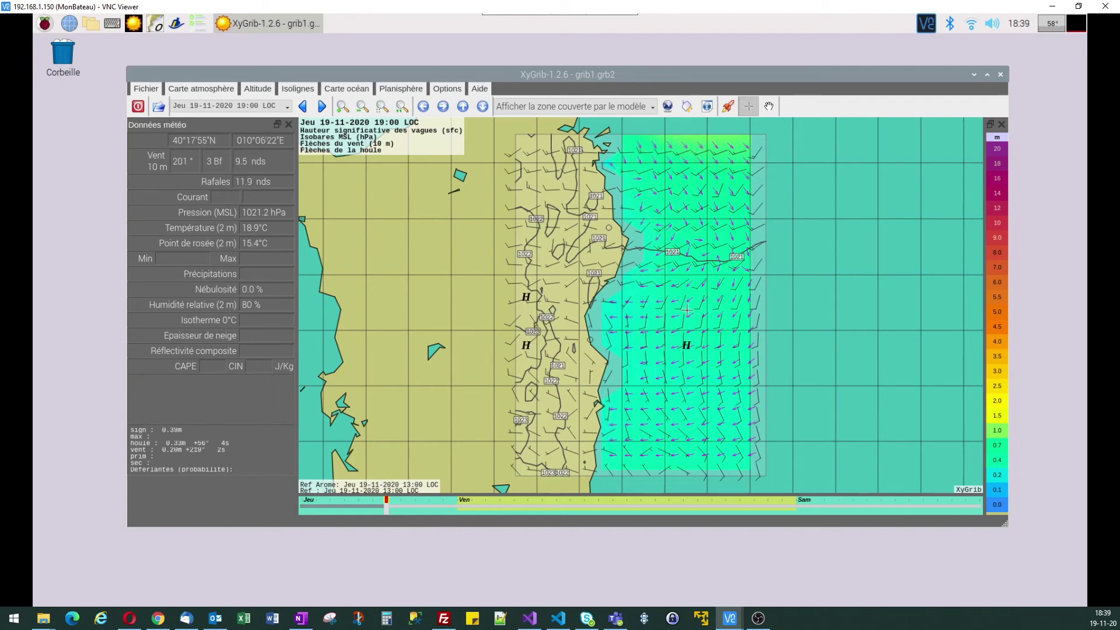
# - Hide the wind arrows on the significant wave height map
pyautogui.click(200, 90)
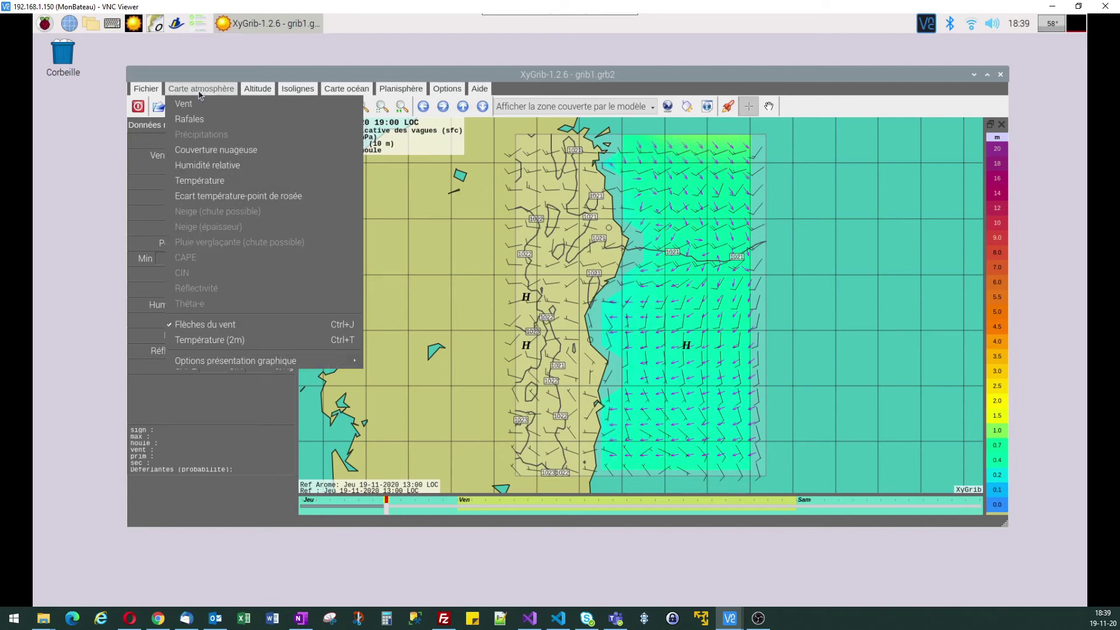
pyautogui.click(173, 325)
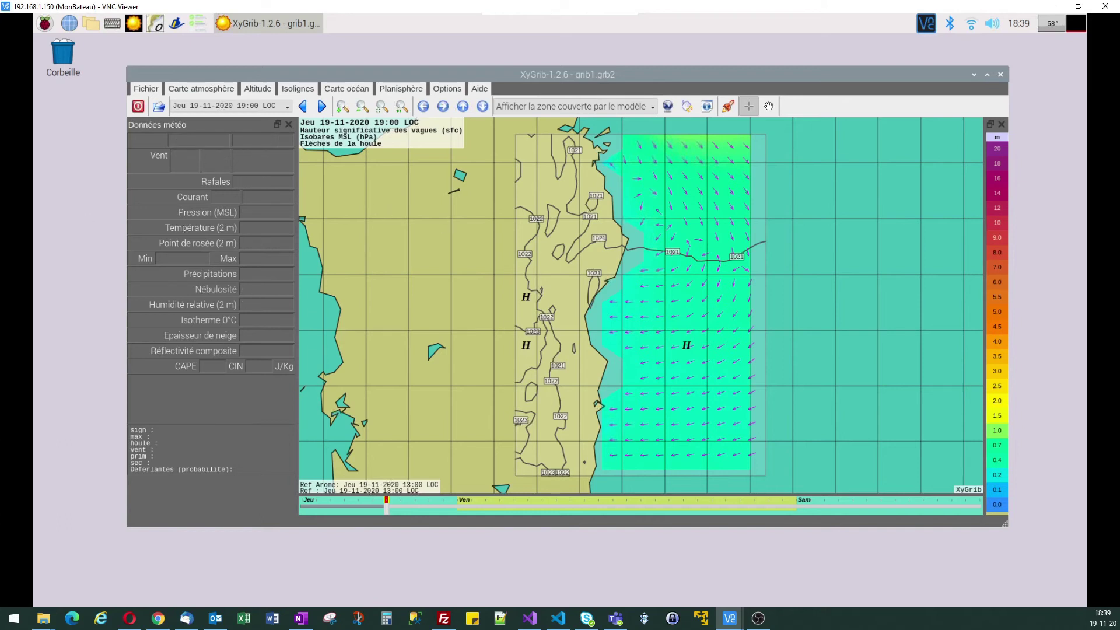
pyautogui.click(758, 617)
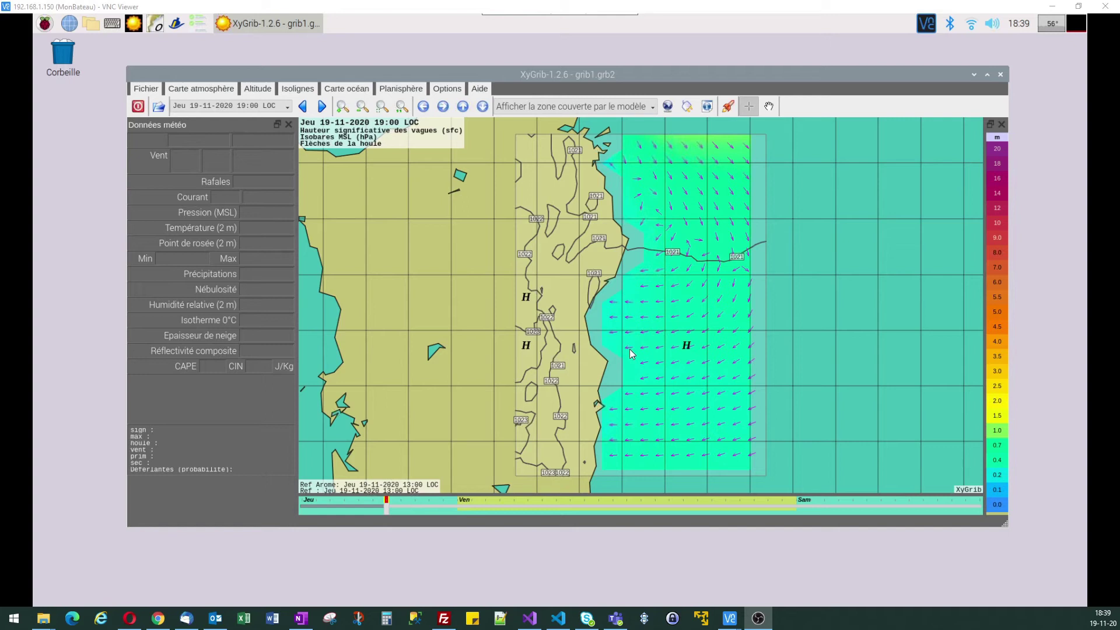
# - Display the wind map and turn on the wind arrows
pyautogui.click(187, 90)
pyautogui.click(192, 105)
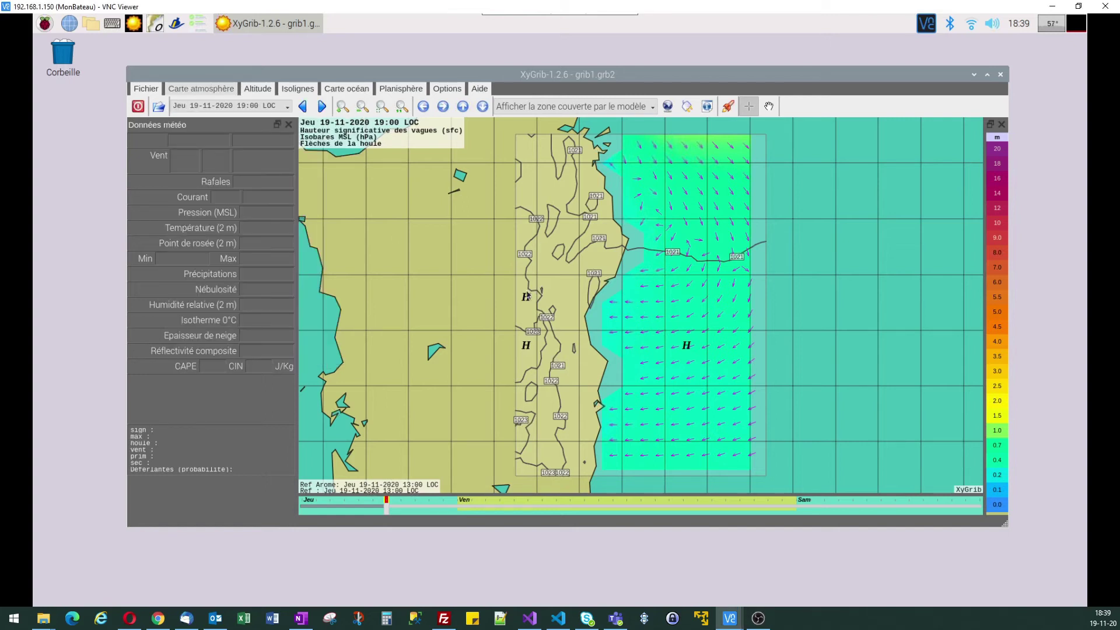
pyautogui.click(200, 91)
pyautogui.click(201, 324)
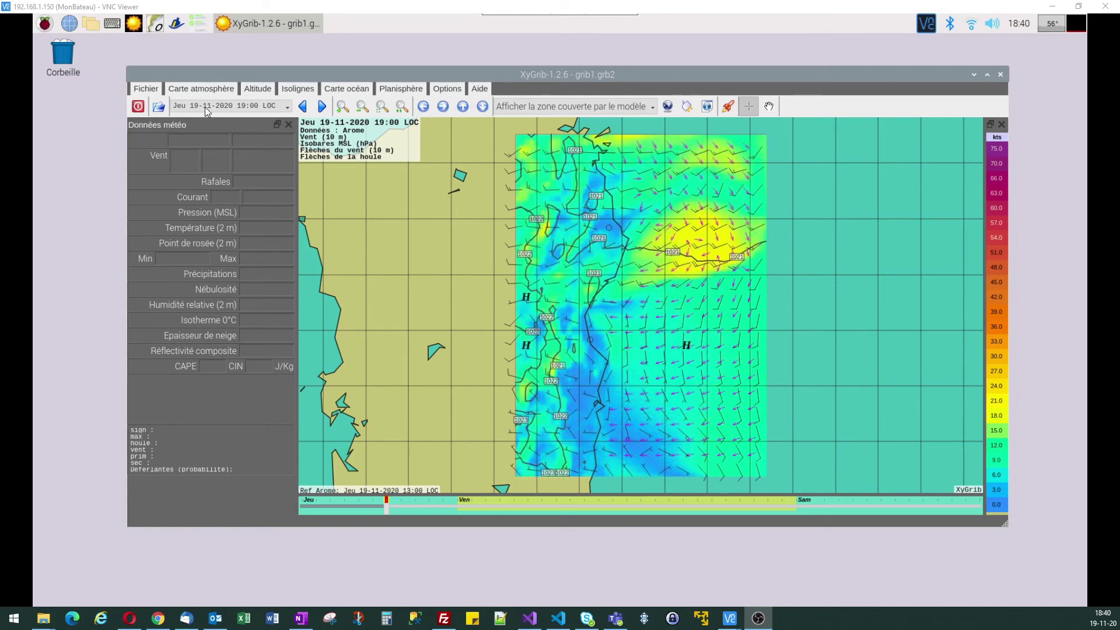
pyautogui.click(322, 109)
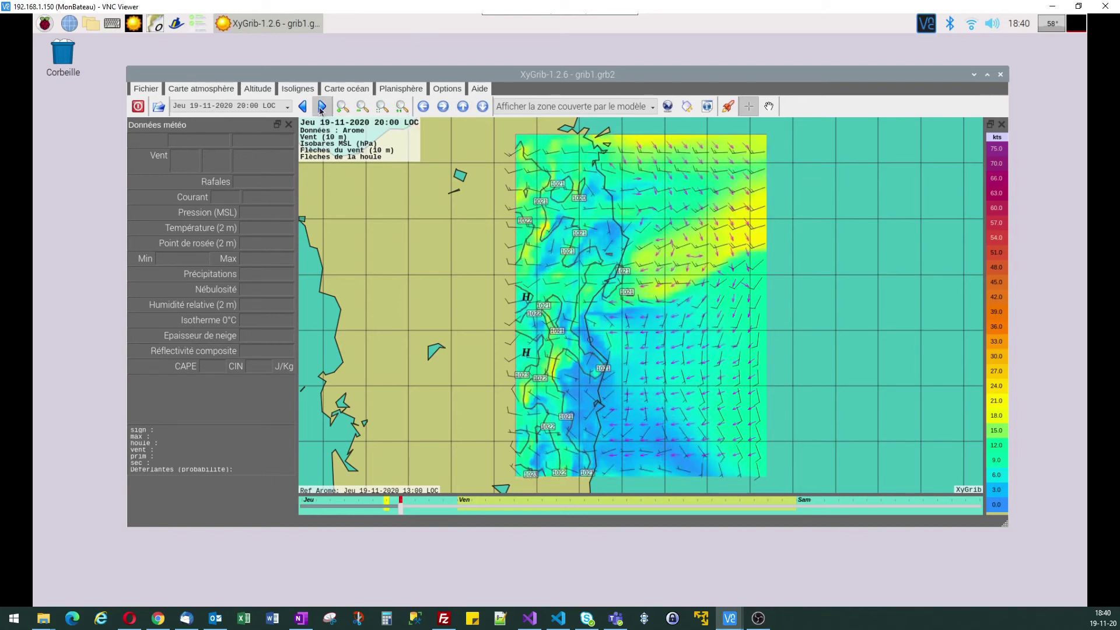
pyautogui.click(322, 109)
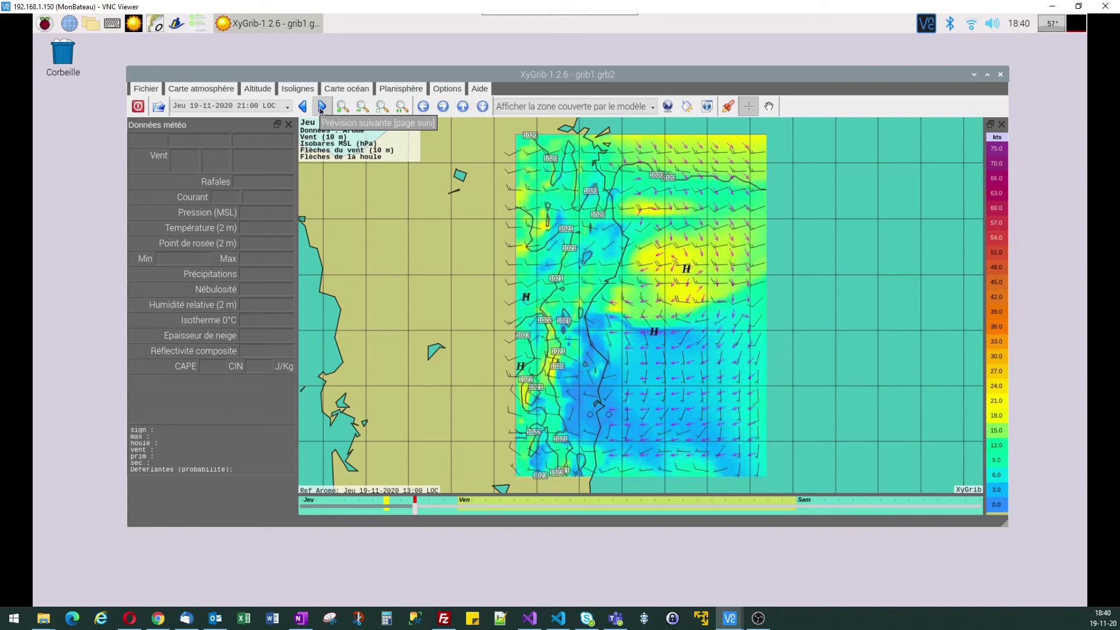
pyautogui.click(321, 109)
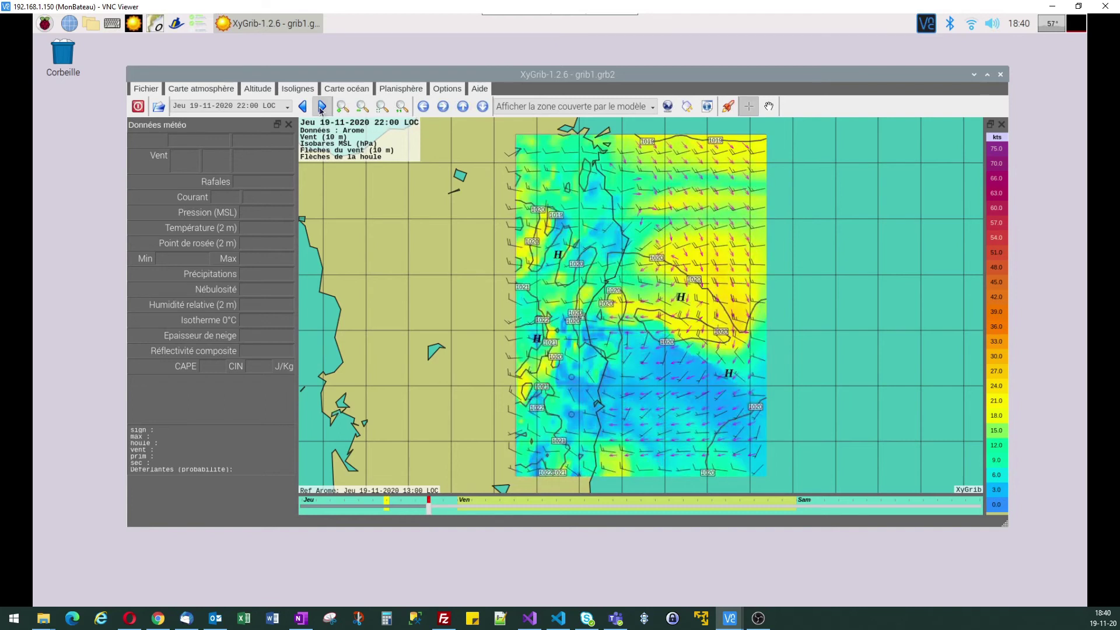
pyautogui.click(321, 108)
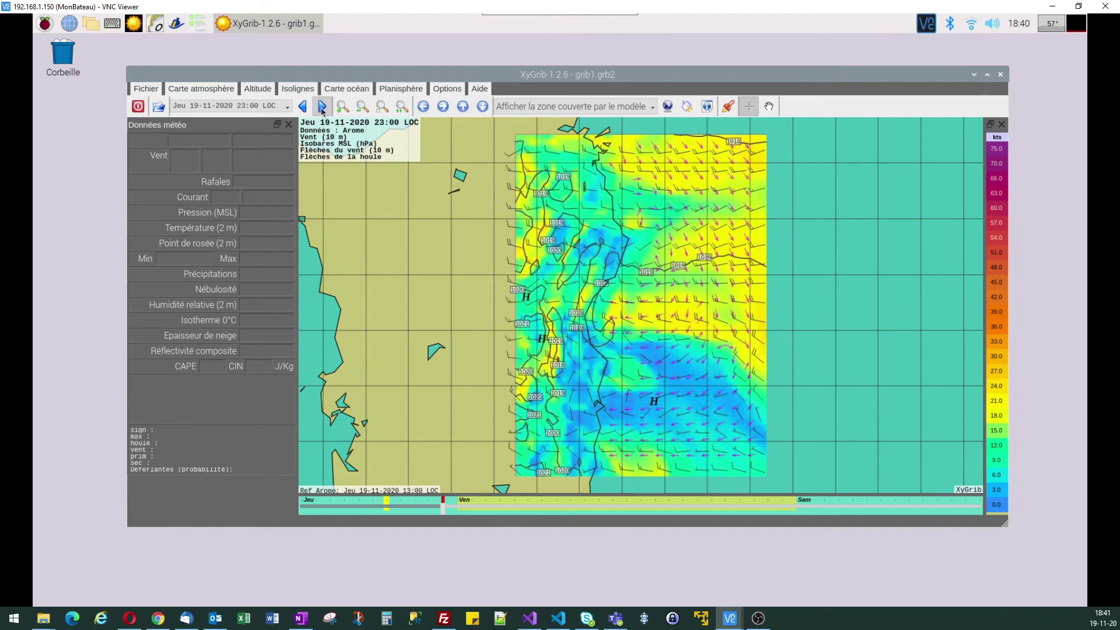
pyautogui.click(322, 108)
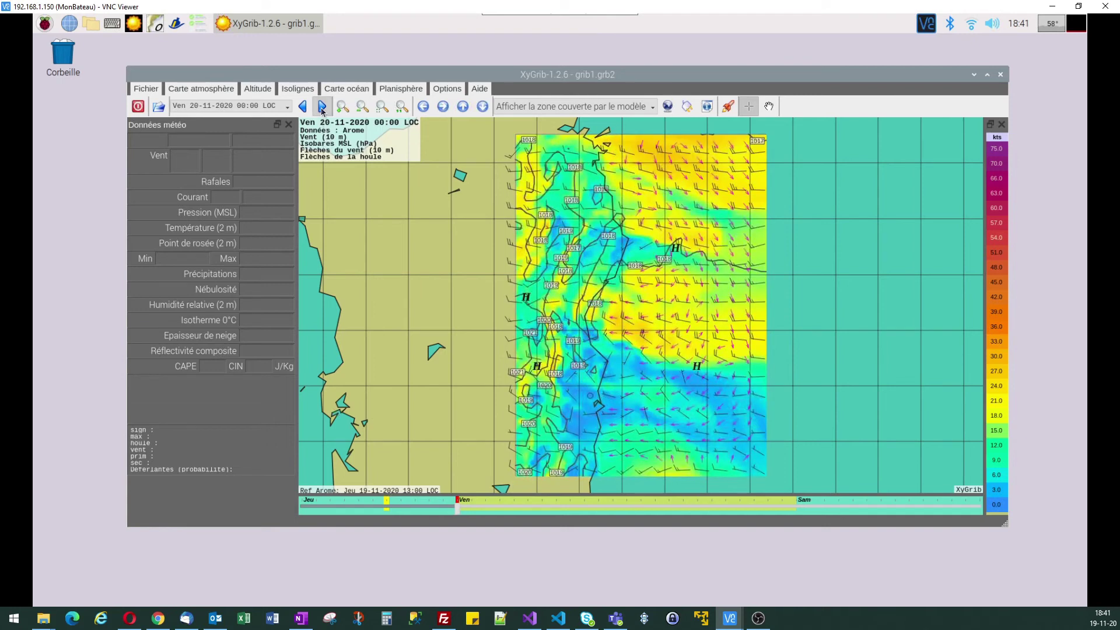
pyautogui.click(321, 109)
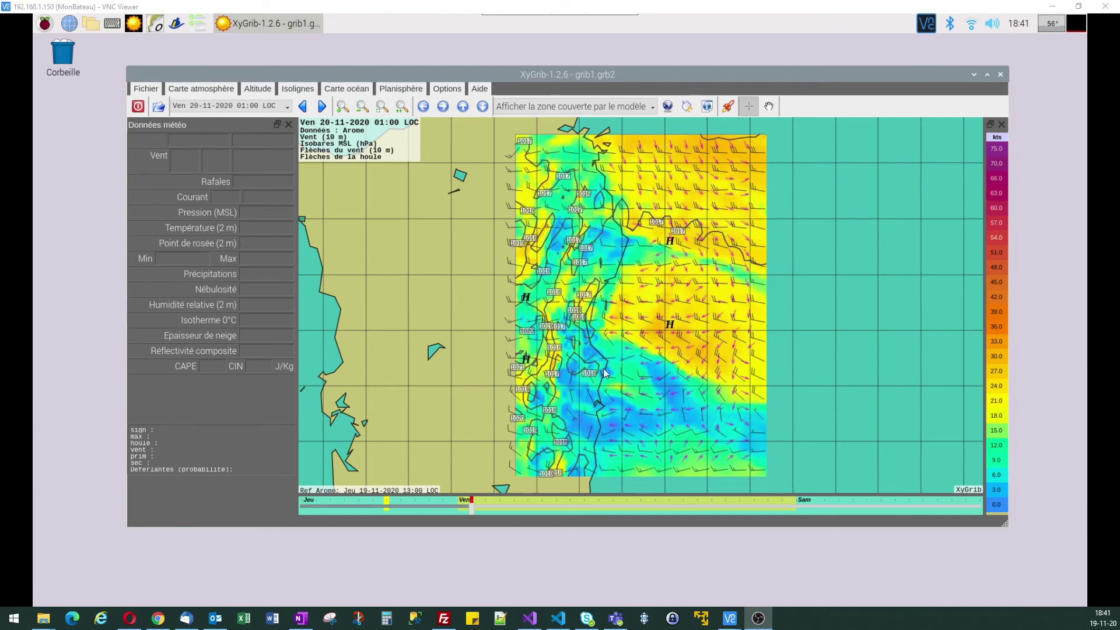
pyautogui.click(1002, 77)
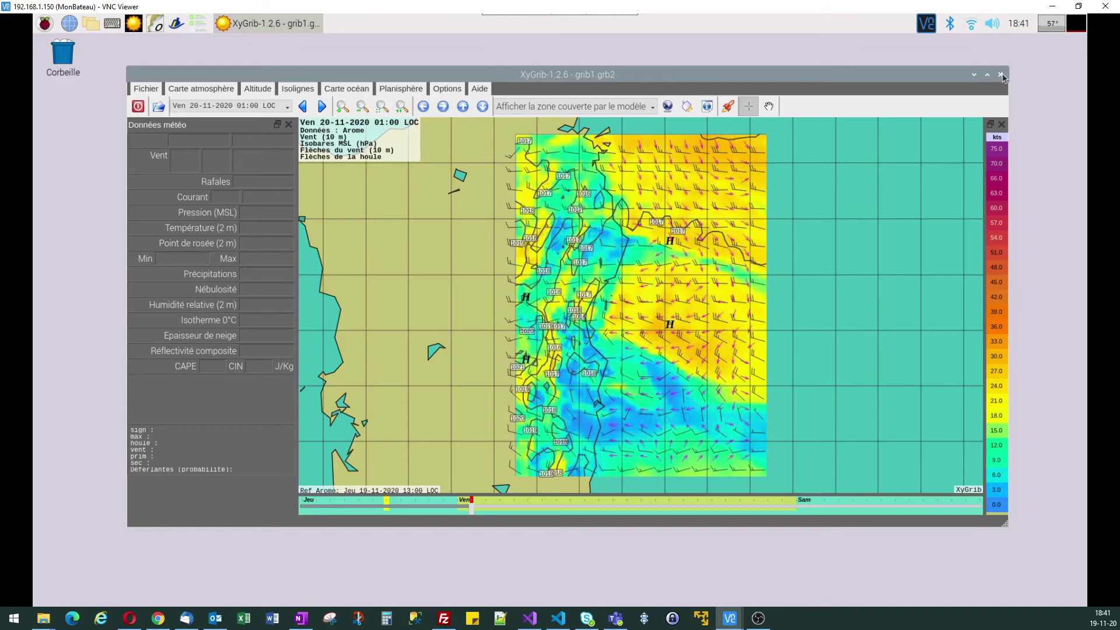
# - Close XyGrib, show the GRIB plugin window in OpenCPN and load grib1.grb2 from the gribs folder
pyautogui.click(1003, 78)
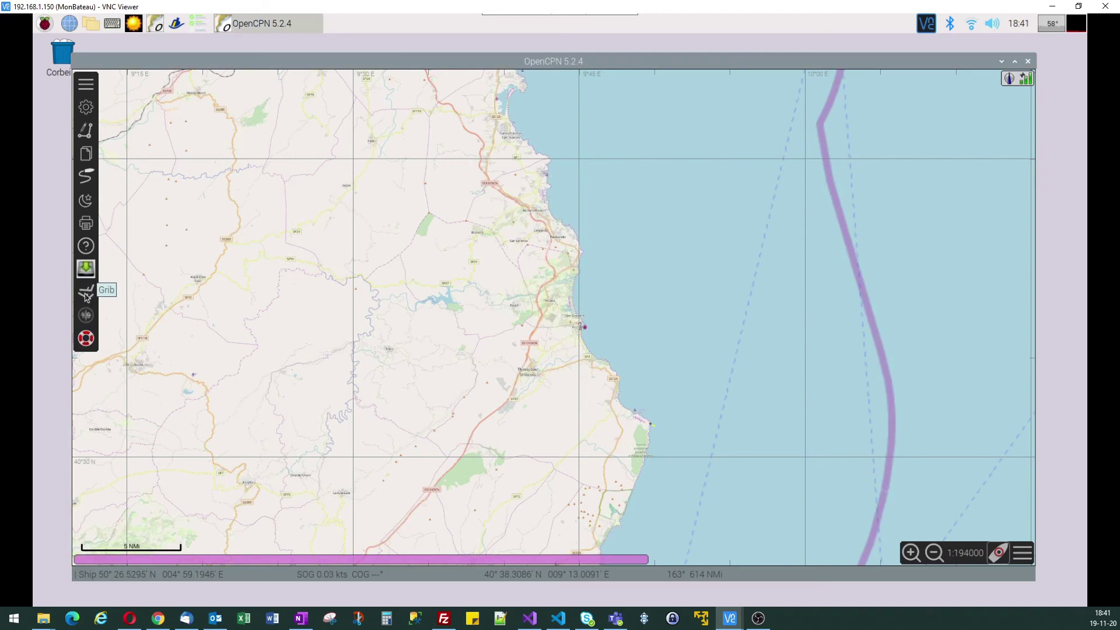
pyautogui.click(86, 297)
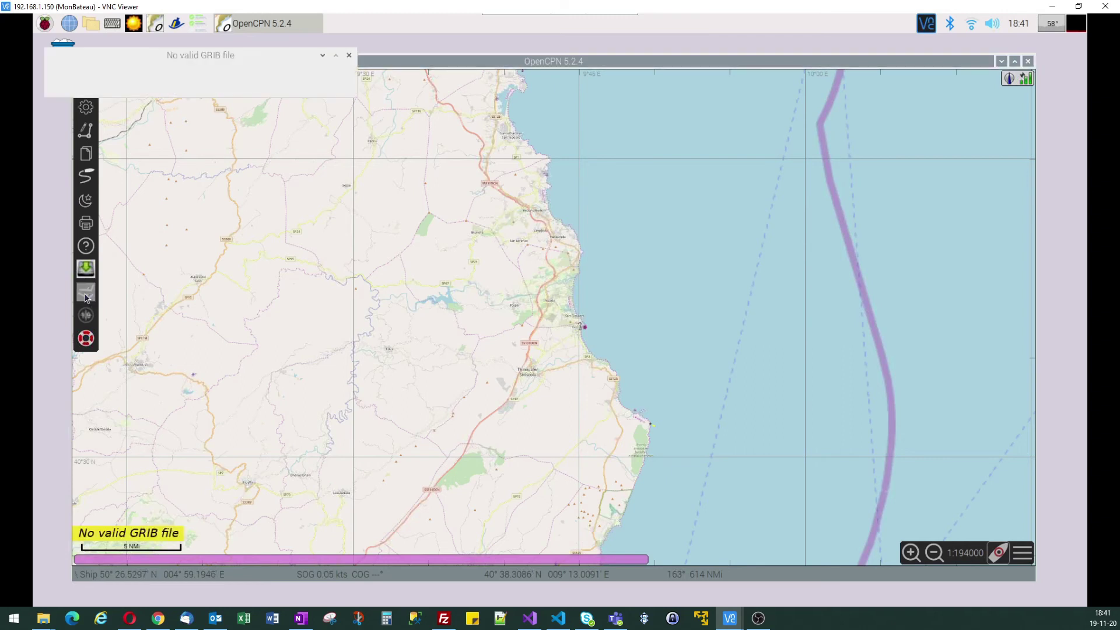
pyautogui.moveTo(185, 57); pyautogui.dragTo(250, 81)
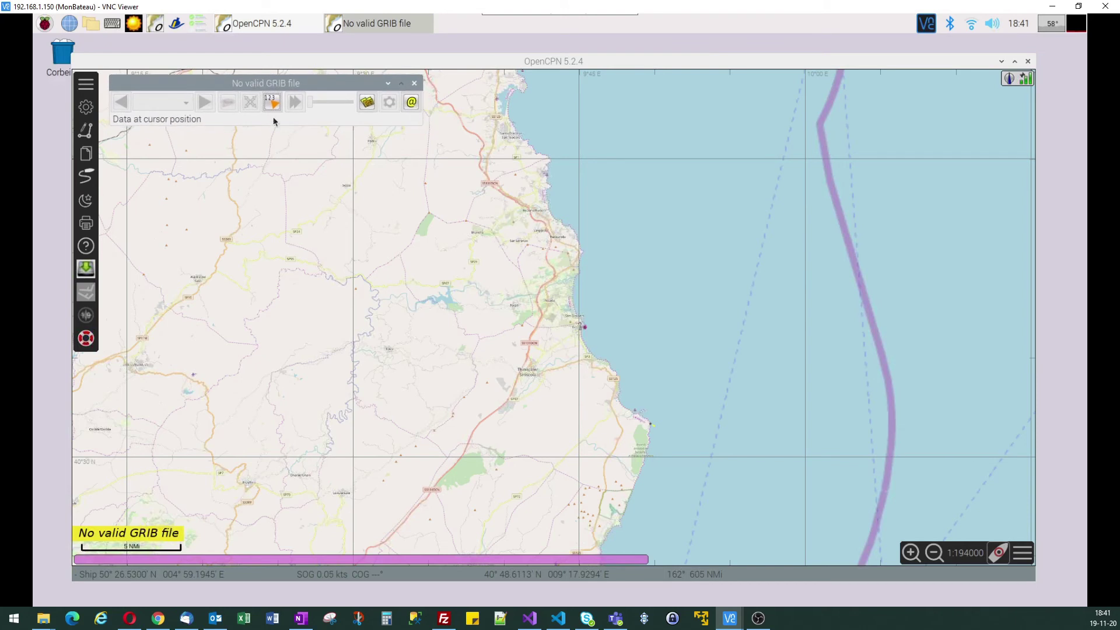
pyautogui.click(369, 107)
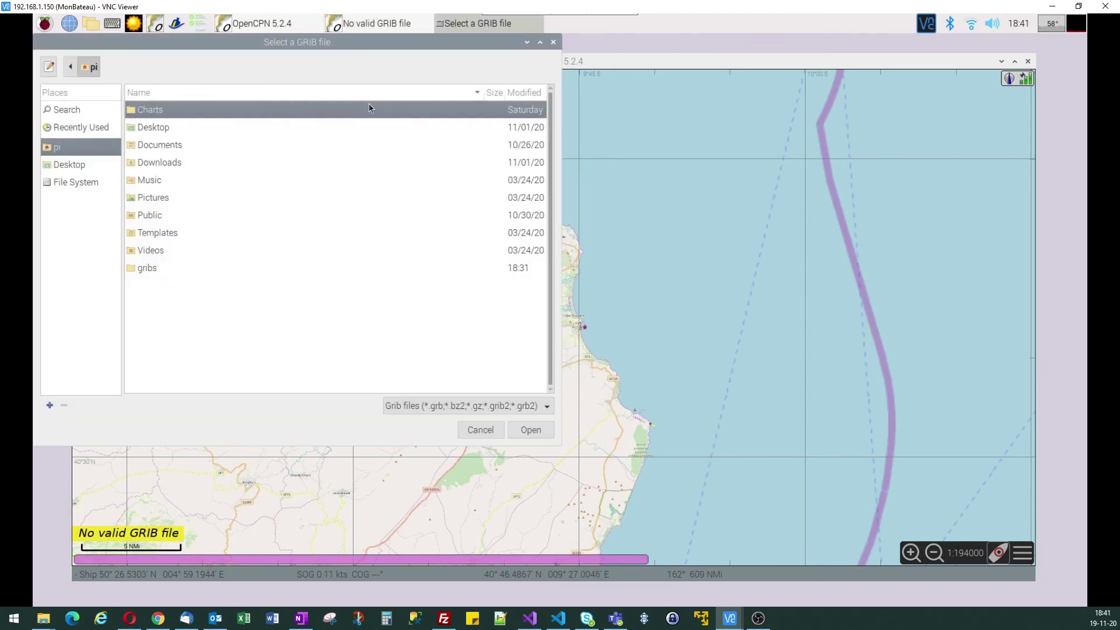
pyautogui.doubleClick(151, 272)
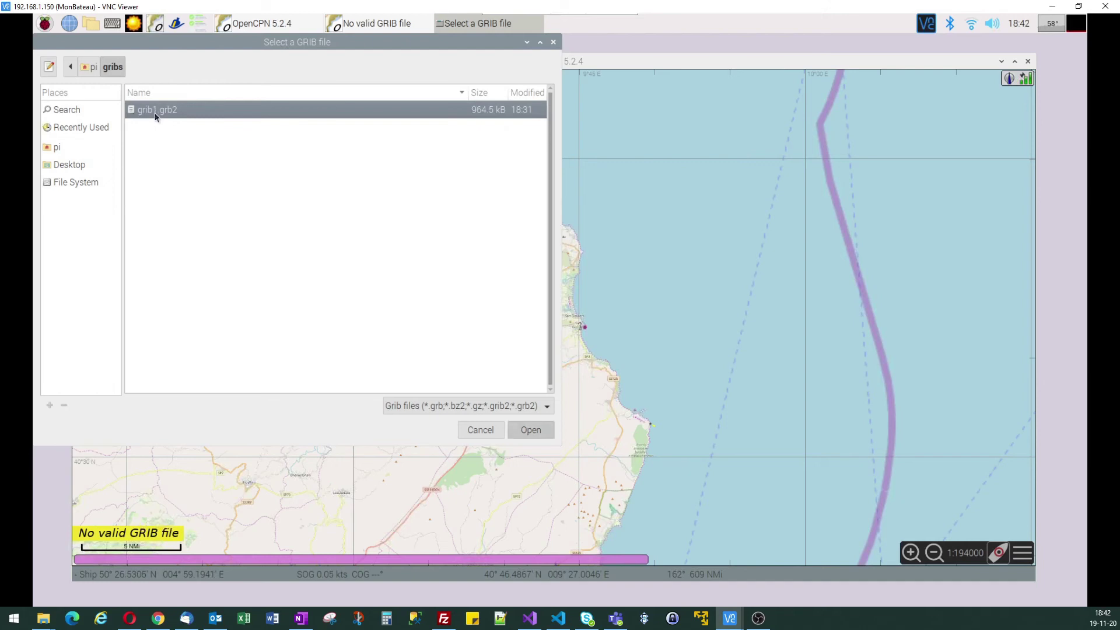
pyautogui.doubleClick(155, 110)
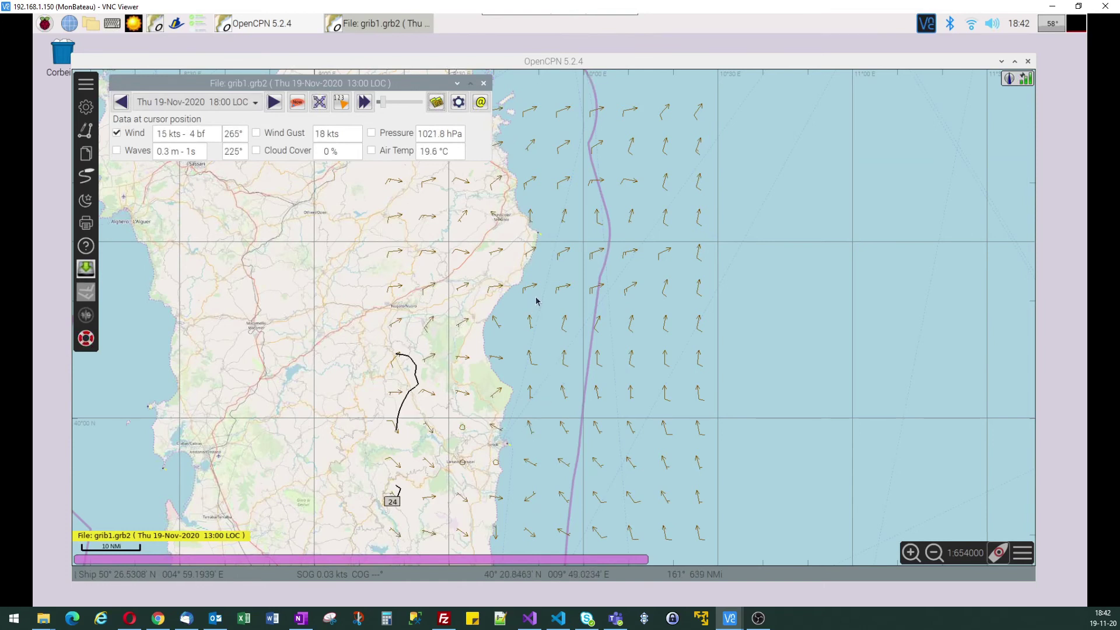
# - Show the waves over the wind forecast, advance to Thursday 19-Nov-2020 20:00, and hide the waves again
pyautogui.scroll(1, 533, 305)
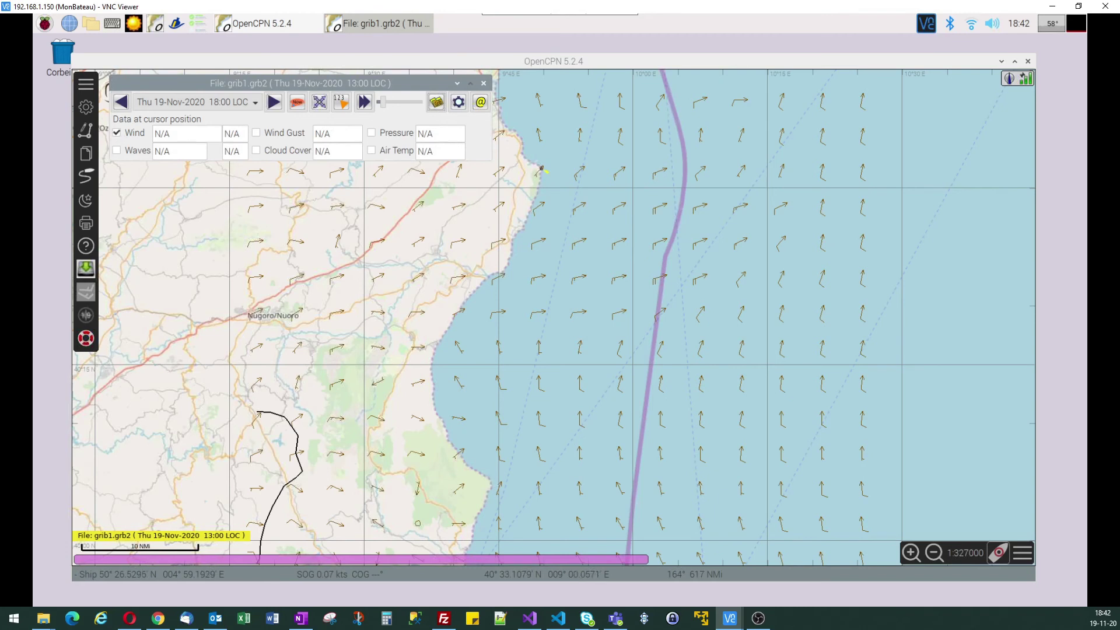
pyautogui.click(118, 154)
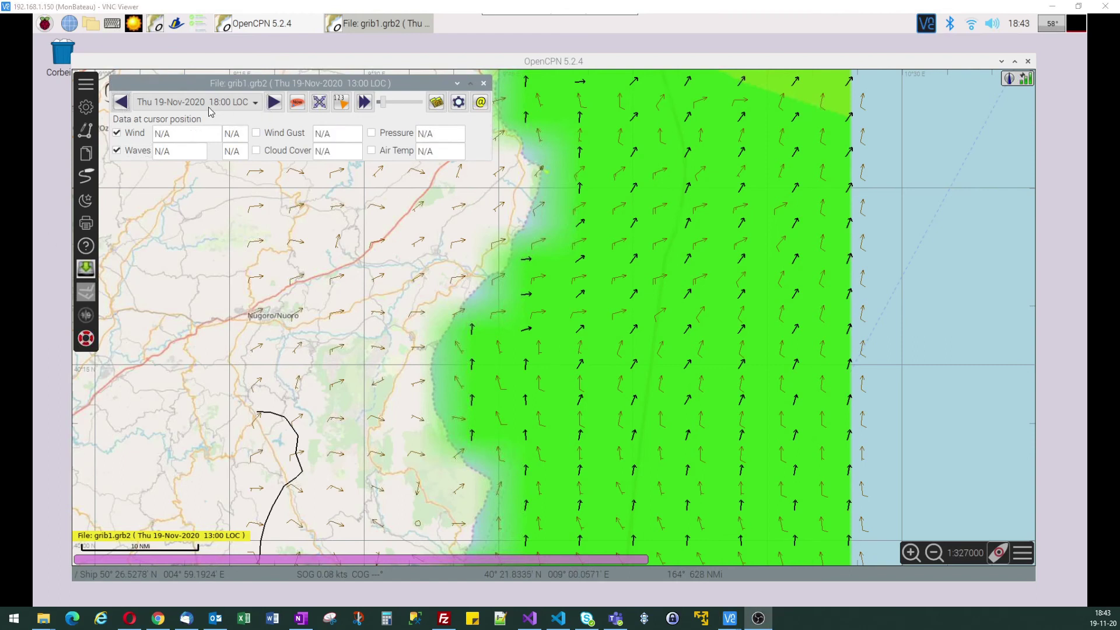
pyautogui.click(274, 107)
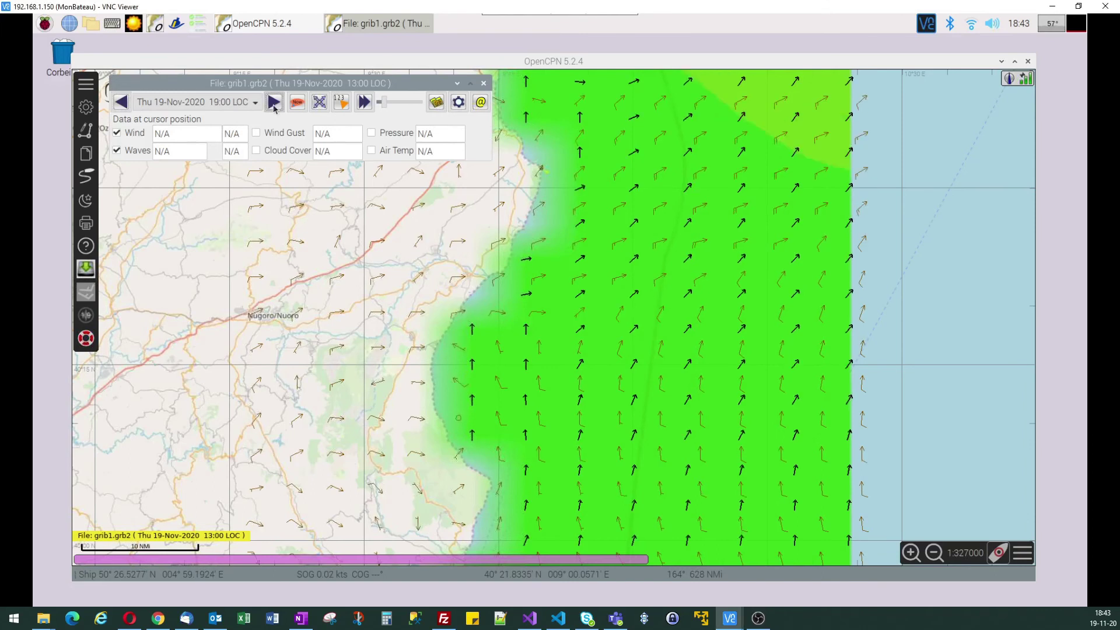
pyautogui.click(118, 150)
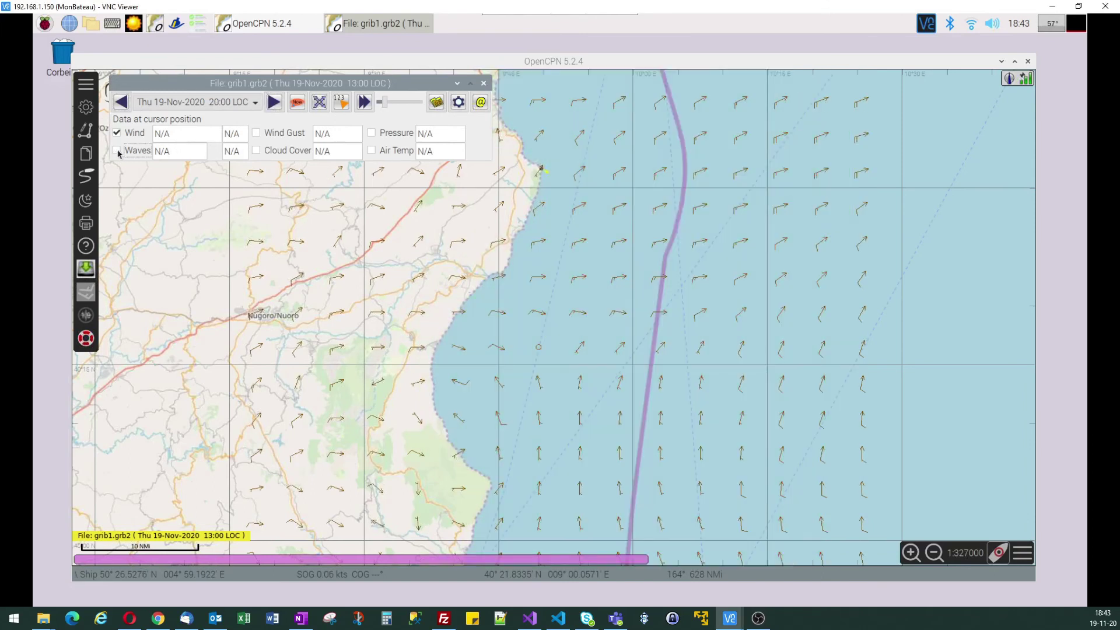
# - Play the wind forecast forward to Friday 20-Nov-2020 05:00, stop the playback, and return the forecast to the current time
pyautogui.click(274, 106)
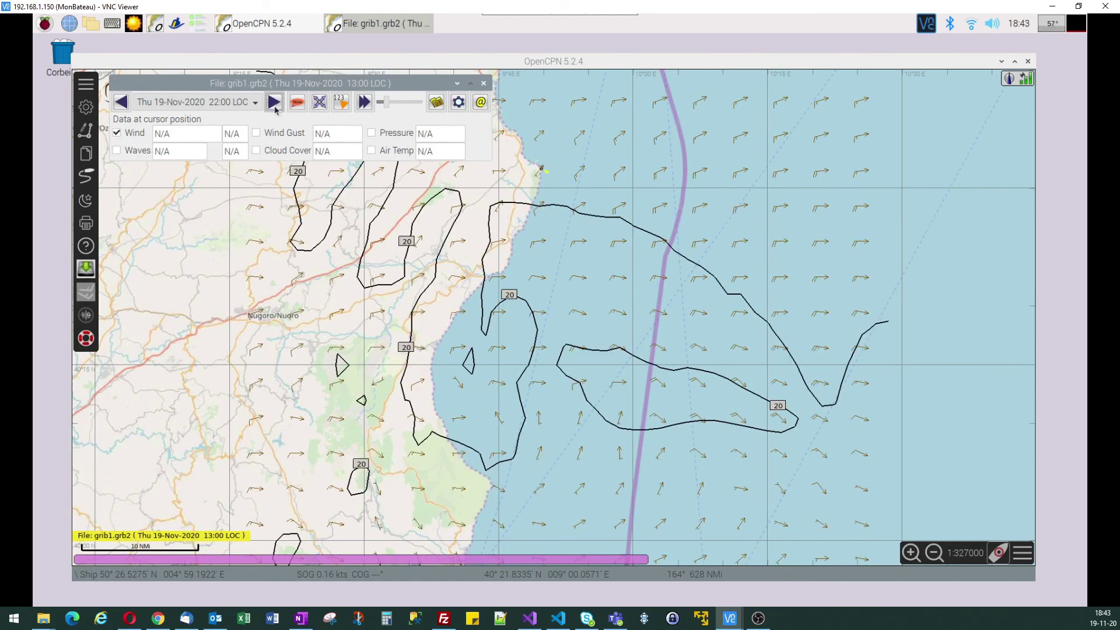
pyautogui.click(121, 102)
pyautogui.click(364, 103)
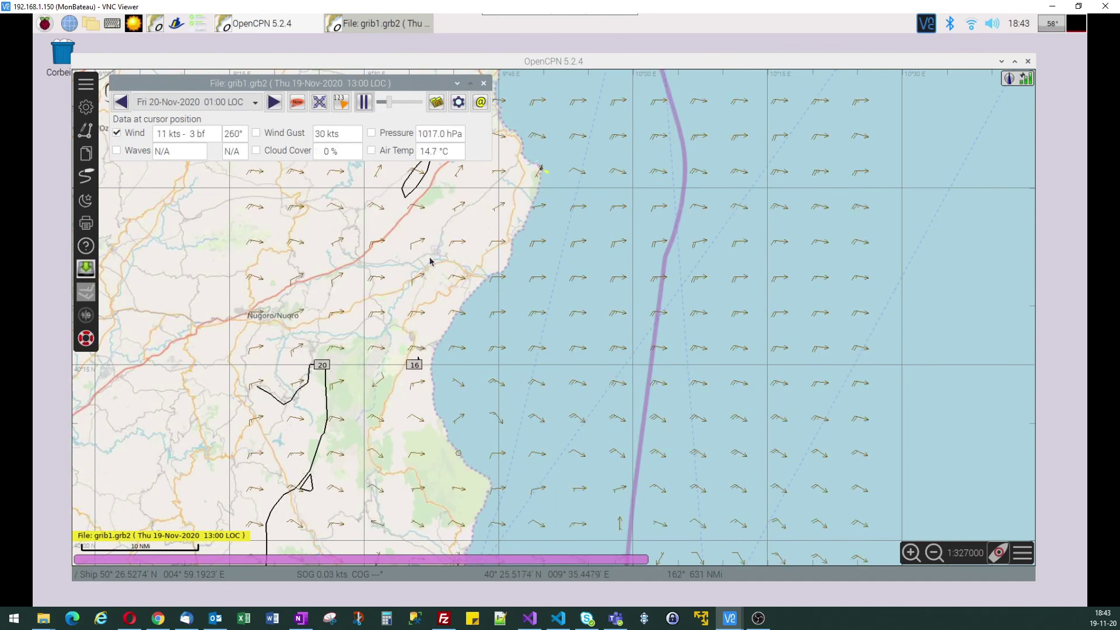
pyautogui.click(364, 104)
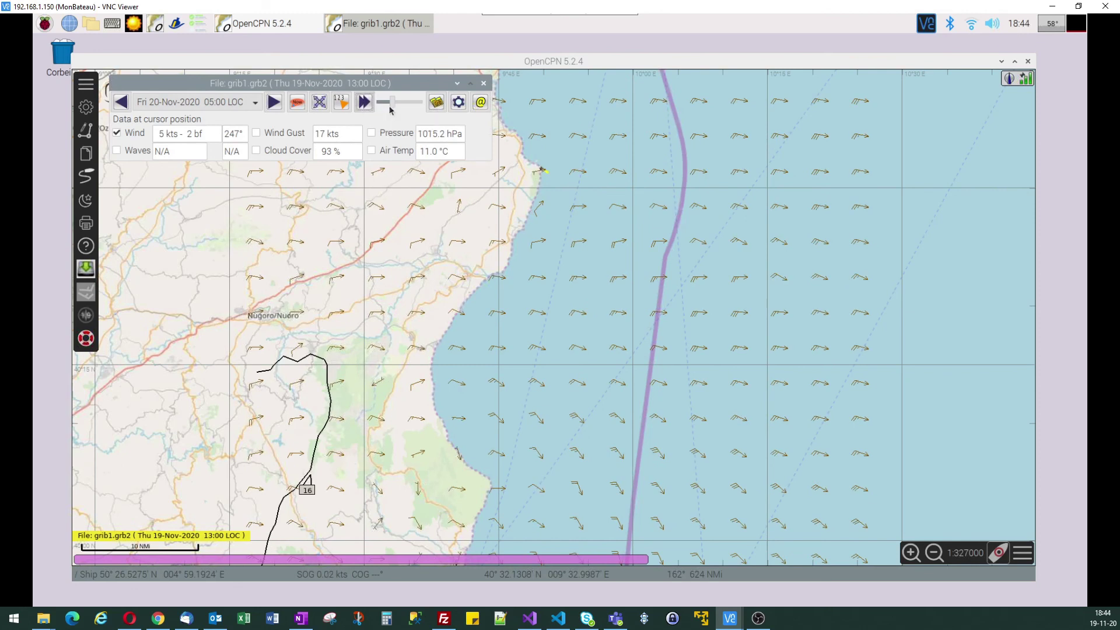
pyautogui.moveTo(392, 104); pyautogui.dragTo(385, 105)
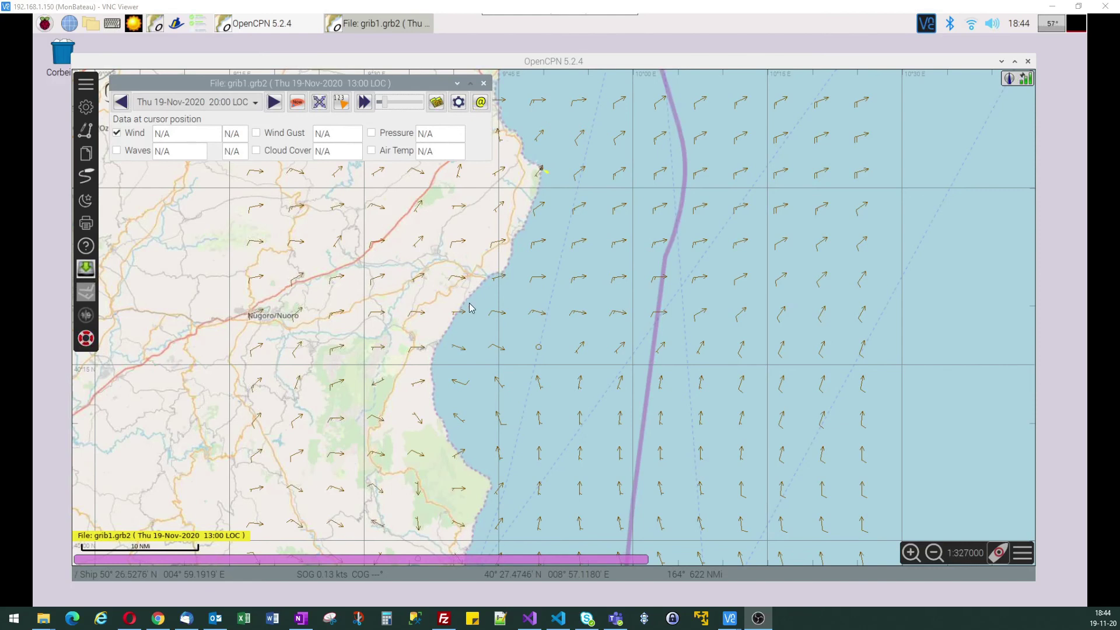
pyautogui.click(296, 104)
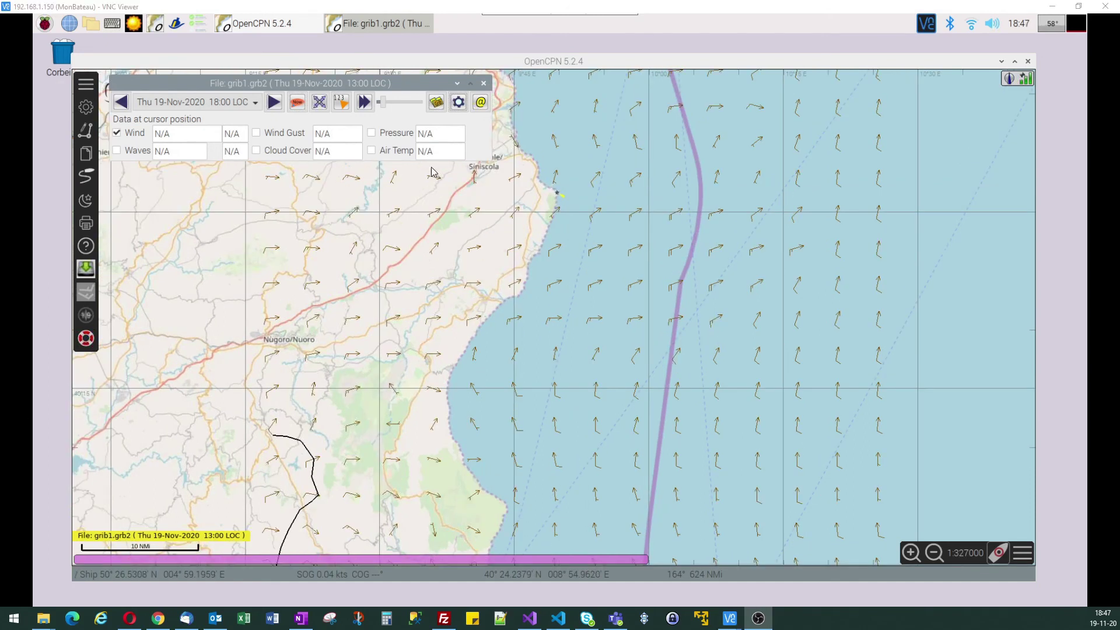
# - Enable the overlay map and the numbers for wind in the GRIB display settings and apply them
pyautogui.click(458, 103)
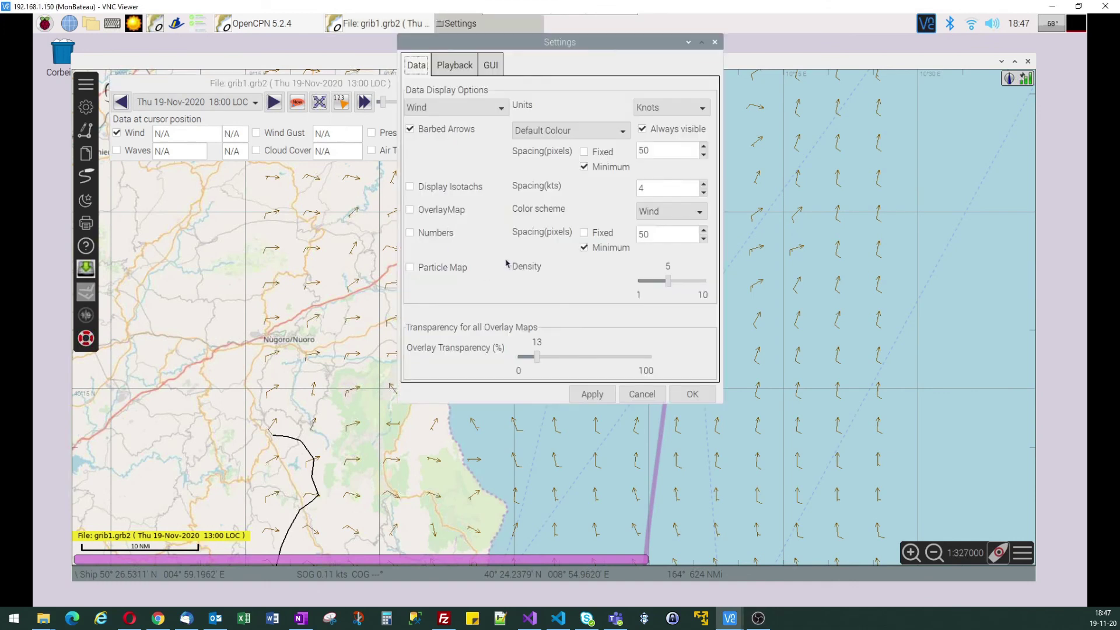
pyautogui.click(410, 213)
pyautogui.click(592, 396)
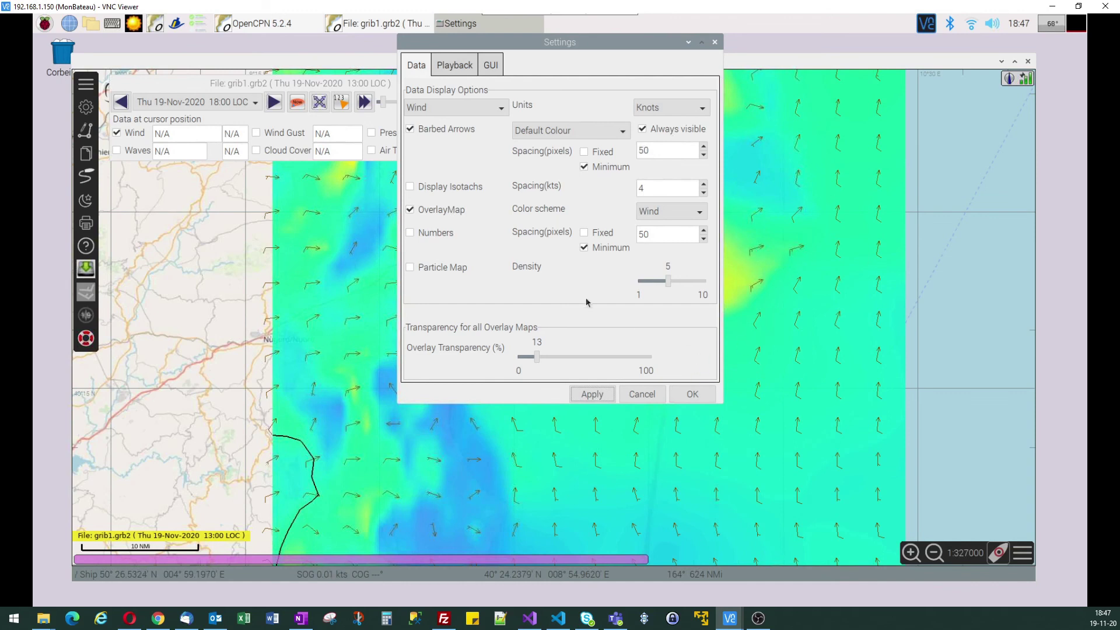
pyautogui.click(411, 233)
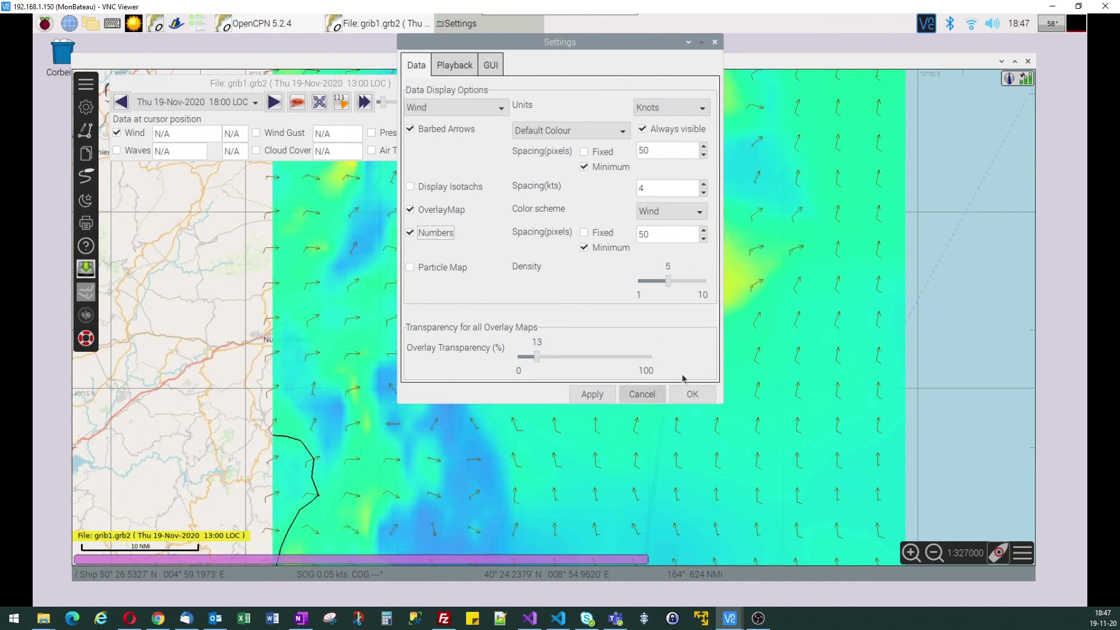
pyautogui.click(590, 395)
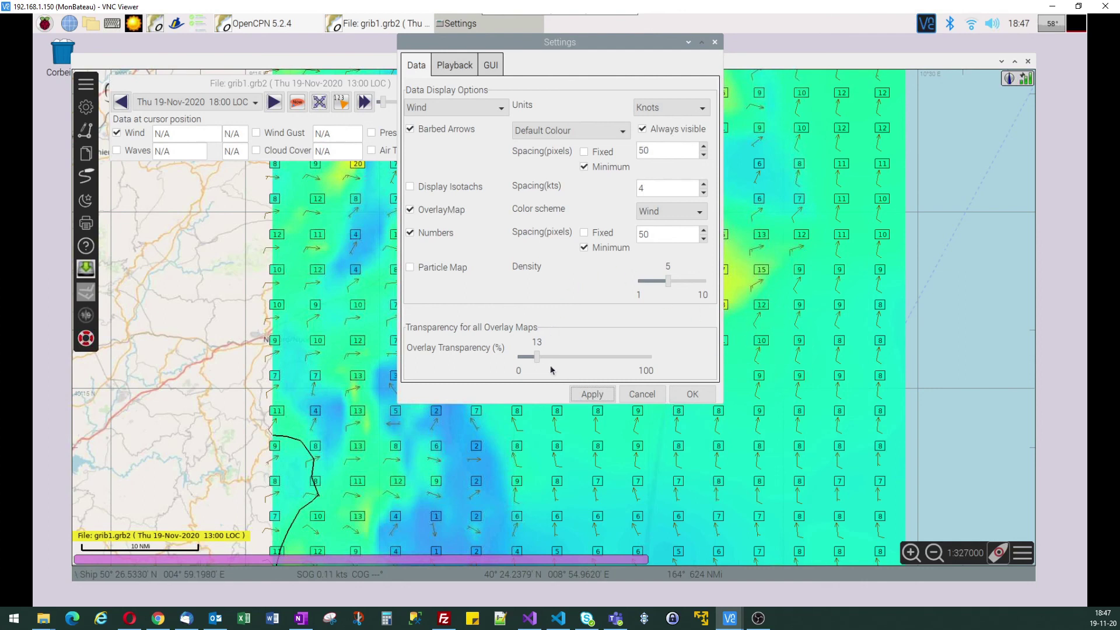
pyautogui.click(591, 393)
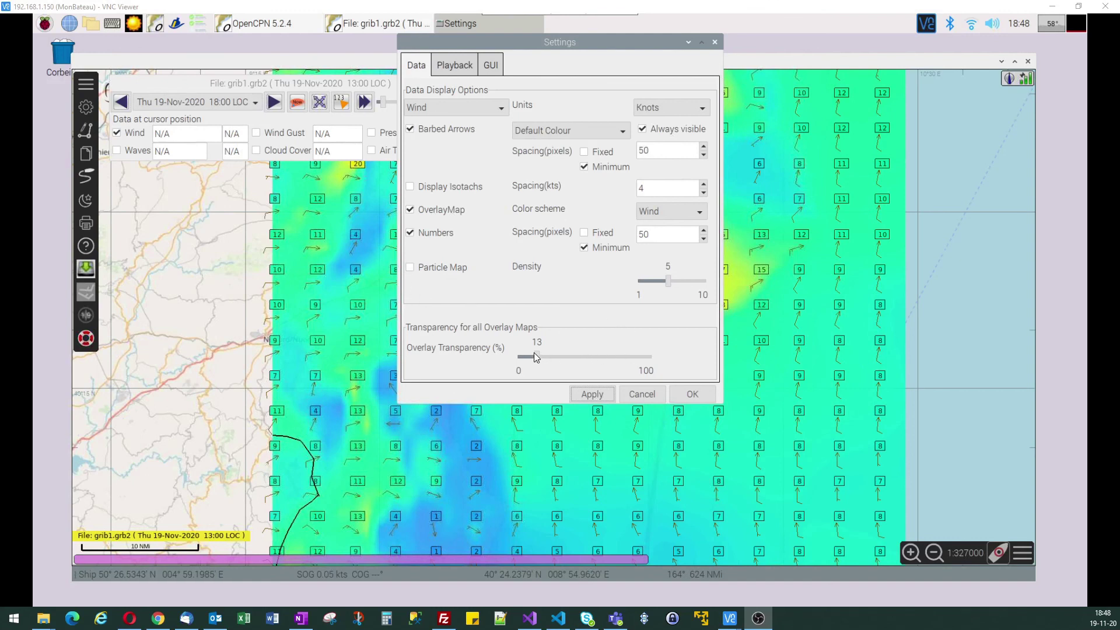
# - Set the overlay transparency for all overlay maps to 76% and accept the GRIB settings
pyautogui.moveTo(537, 360); pyautogui.dragTo(591, 401)
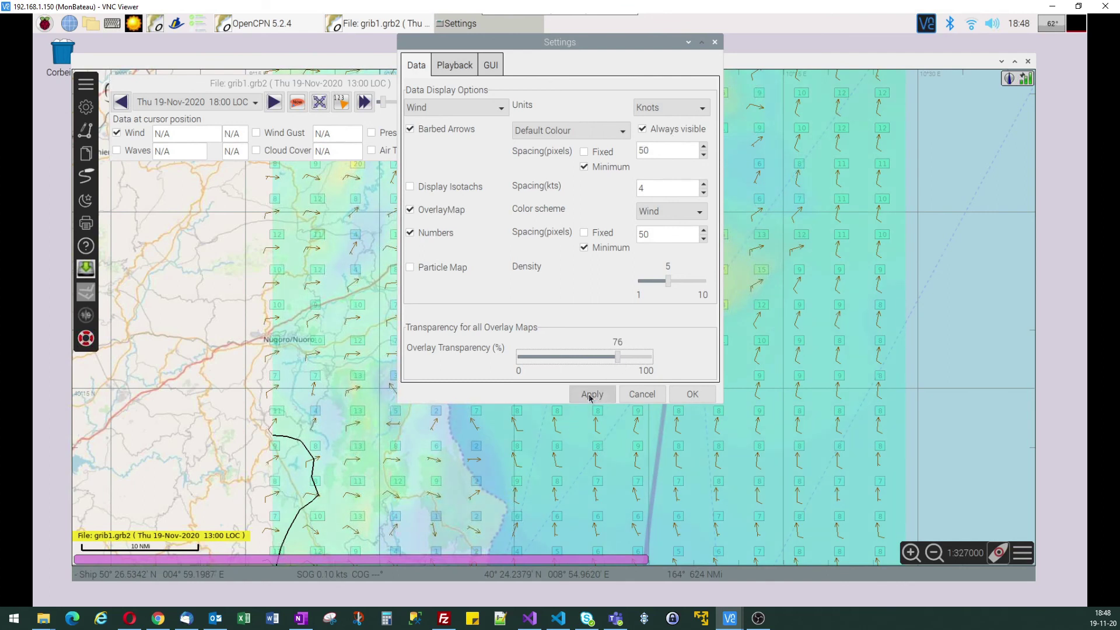
pyautogui.click(590, 398)
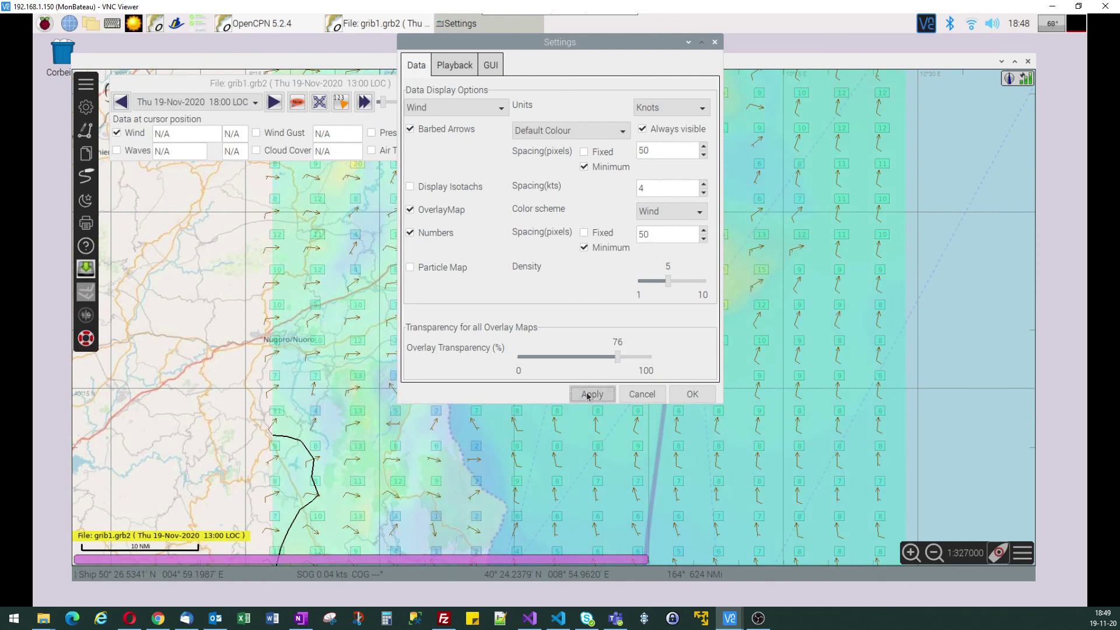
pyautogui.click(692, 394)
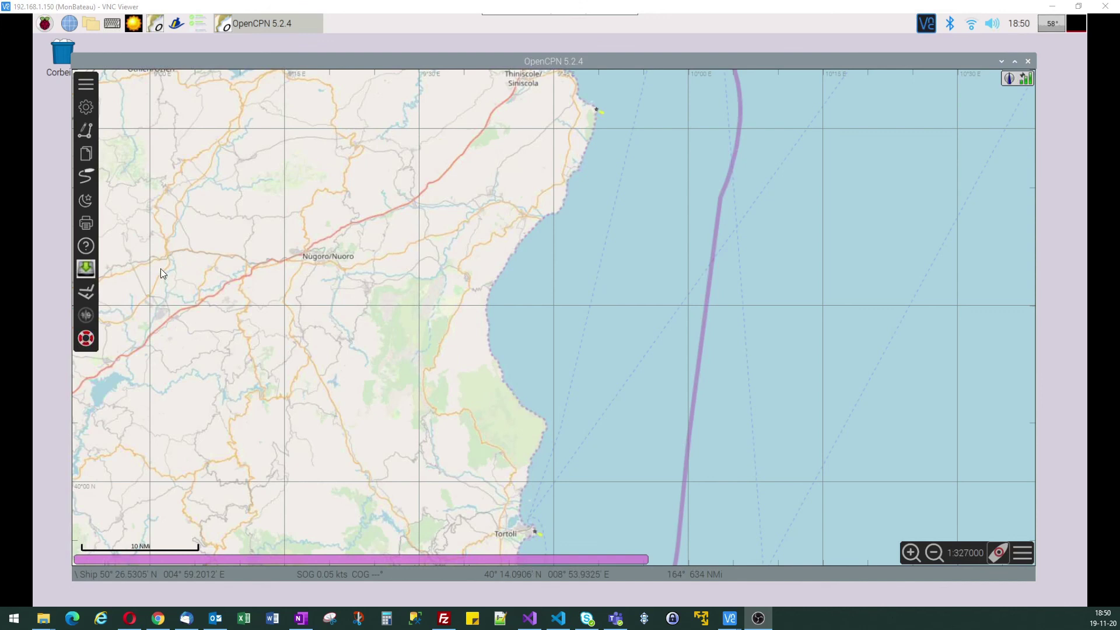
# - Show the GRIB forecast on the chart again to view the transparent wind overlay, and close the GRIB window
pyautogui.click(85, 291)
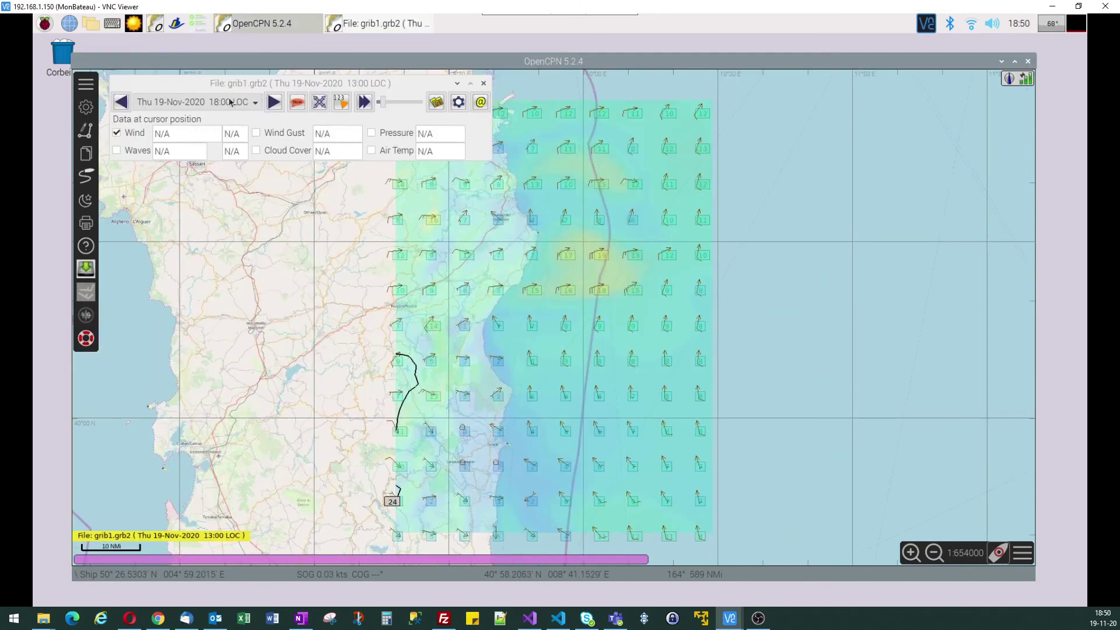
pyautogui.click(483, 83)
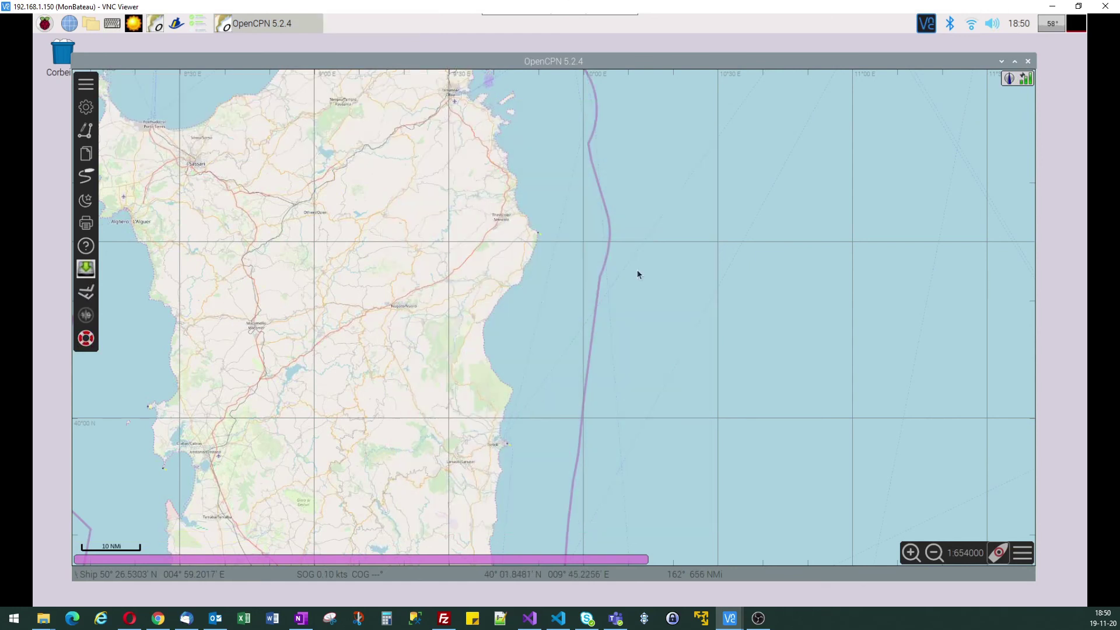